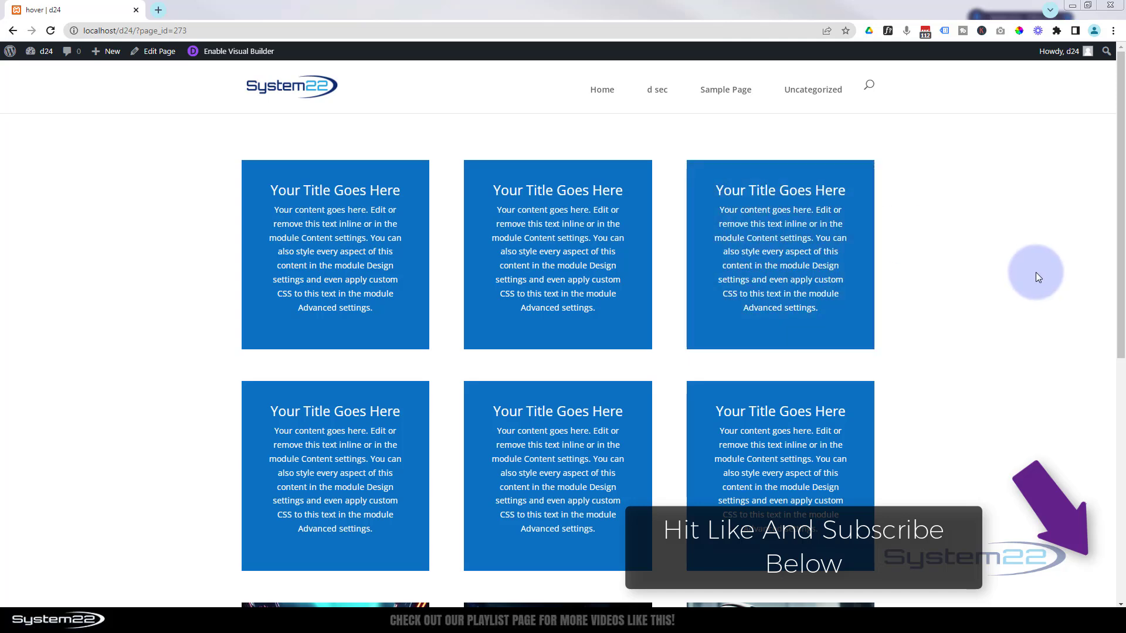
- Open the hover page for editing in the Visual Builder
drag(1121, 339, 1122, 397)
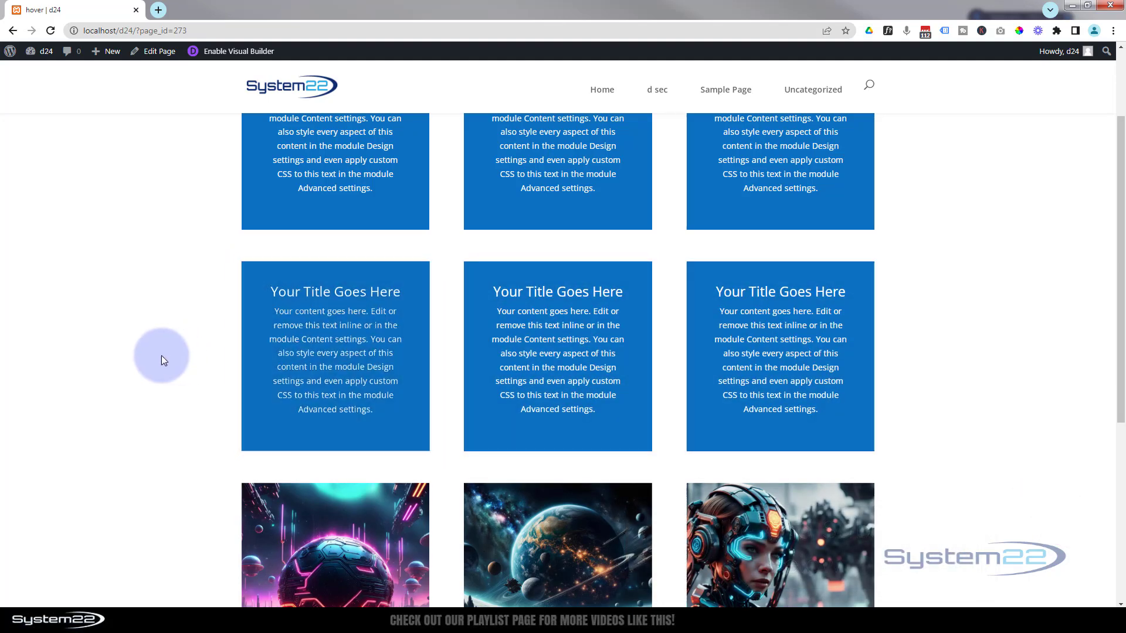
scroll(133, 337, down, 3)
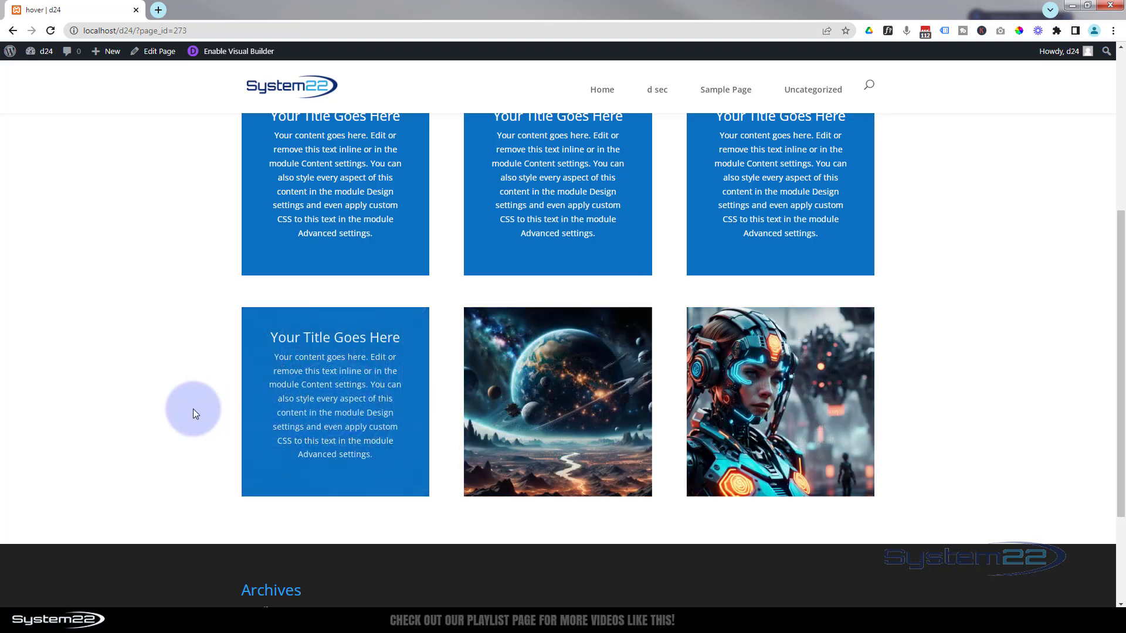
scroll(183, 406, up, 5)
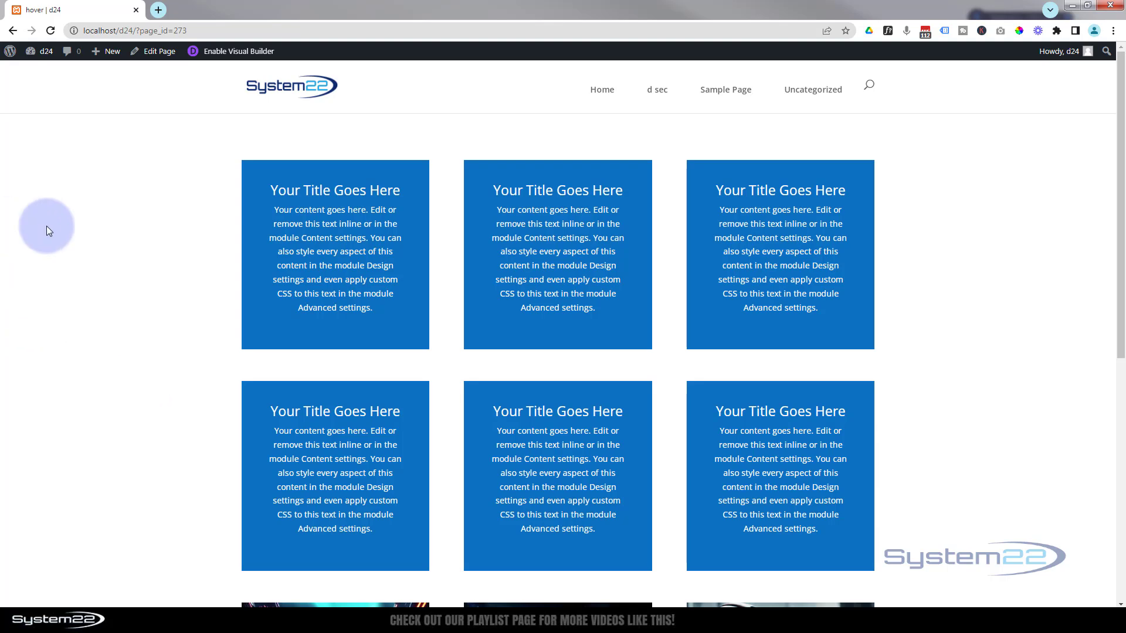
click(244, 52)
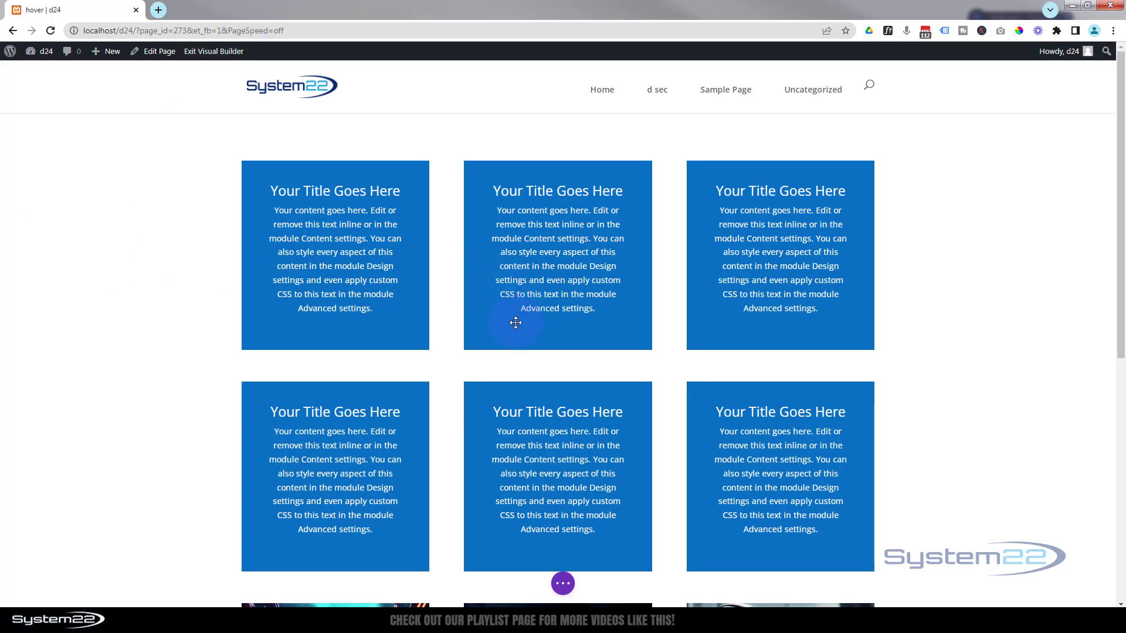
- Insert a three-column row below the first row of boxes and add a Call To Action module to its first column
click(558, 366)
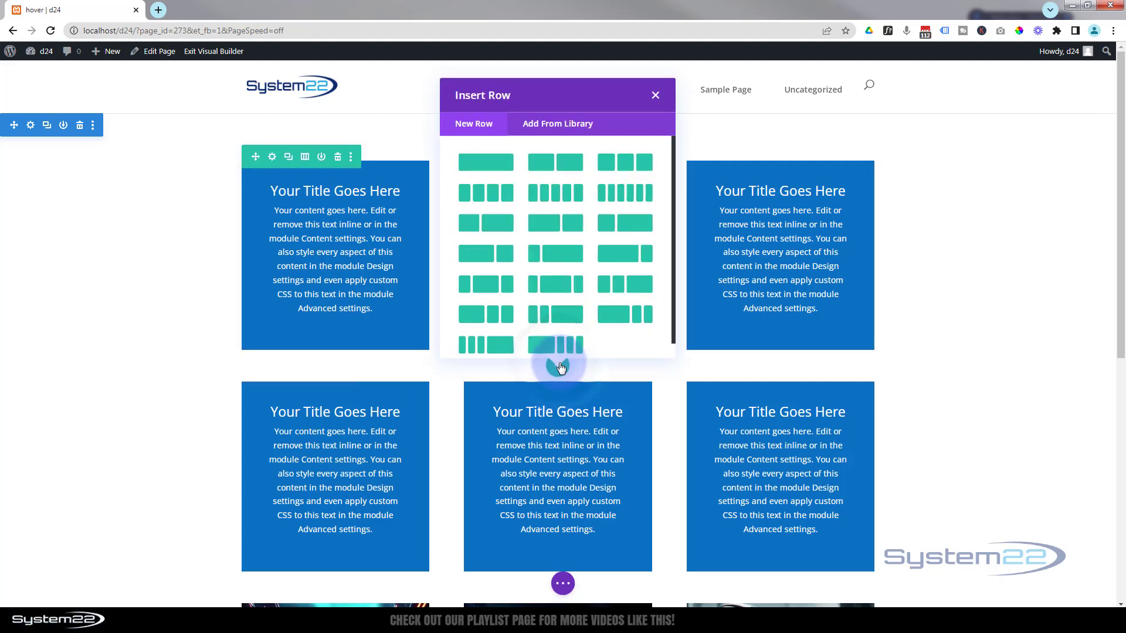
click(633, 169)
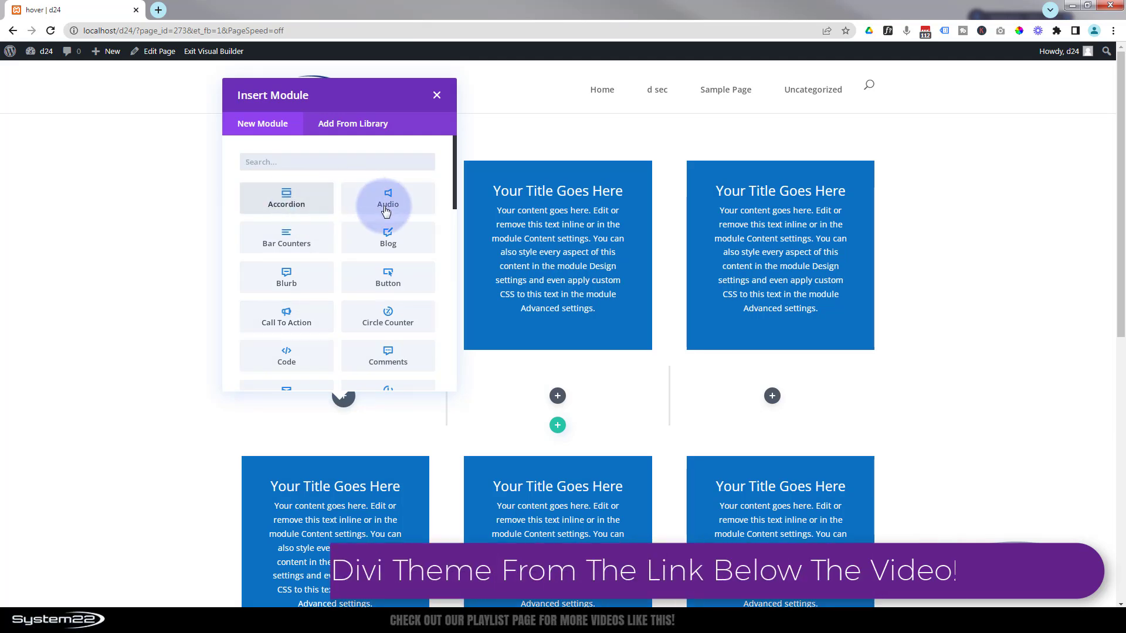
scroll(374, 315, down, 2)
scroll(370, 321, down, 3)
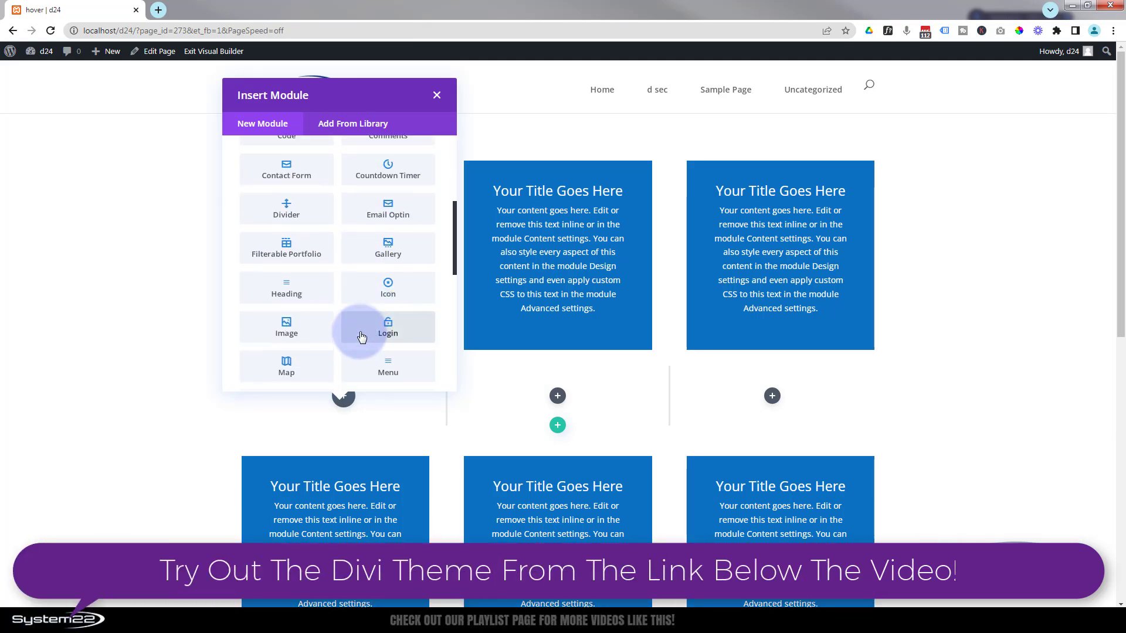
scroll(360, 334, up, 3)
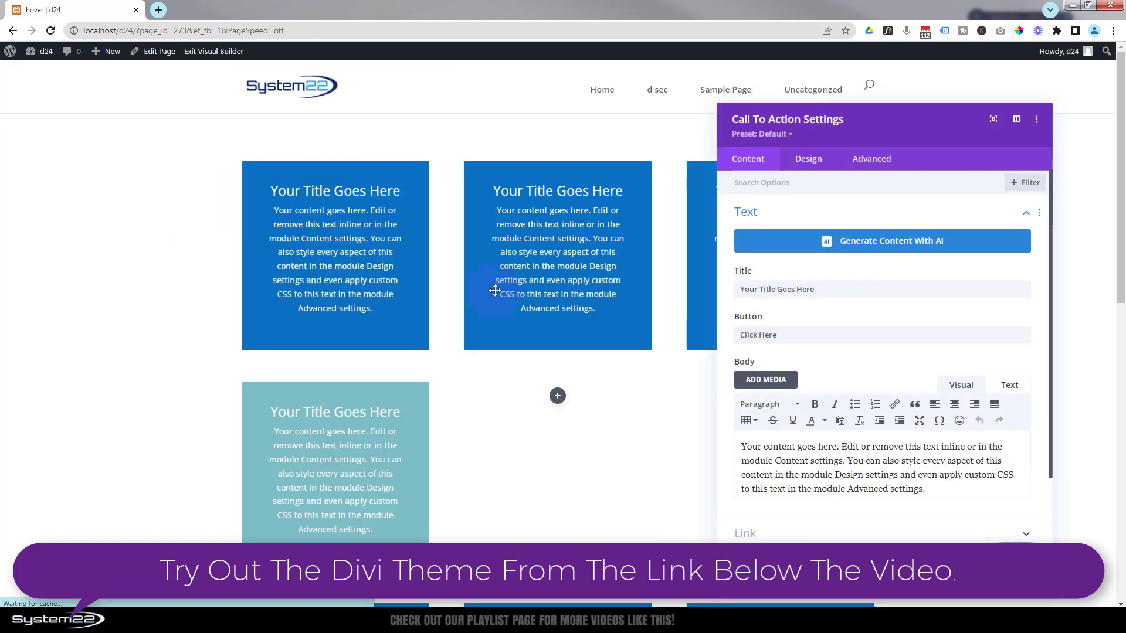
- Give the new Call To Action module a blue background and move its row above all the other rows
scroll(873, 413, down, 3)
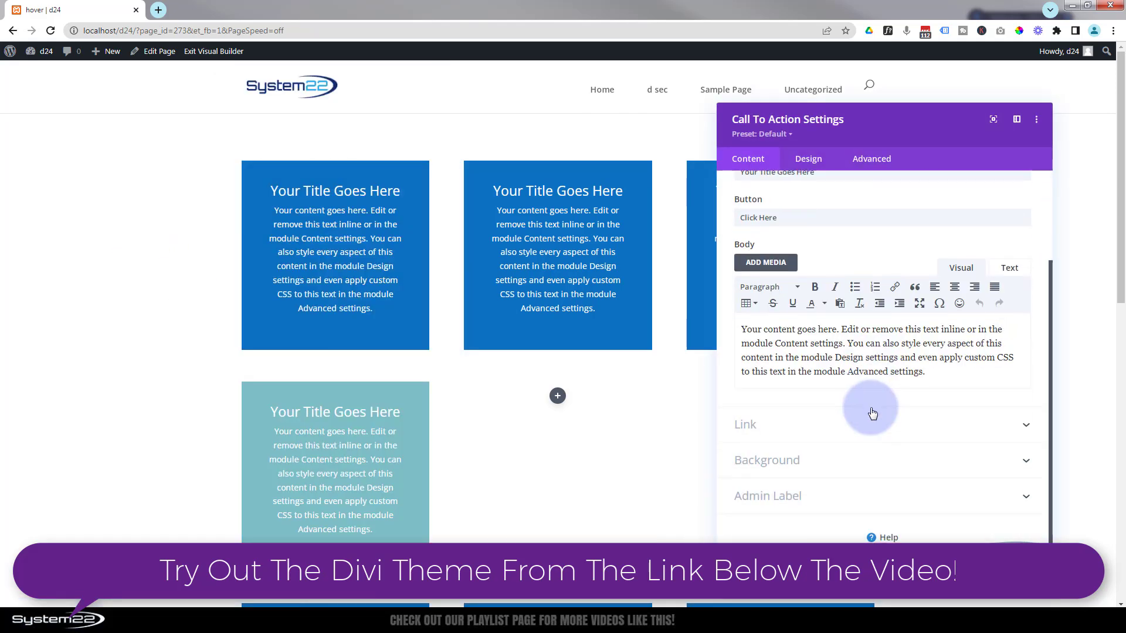
click(839, 458)
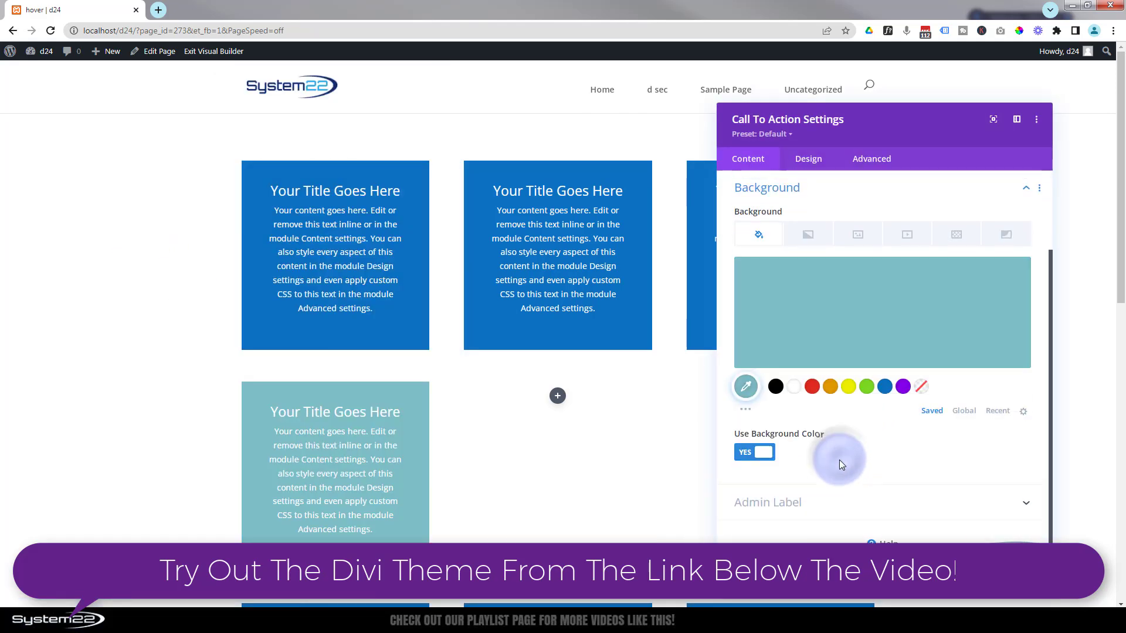
click(885, 387)
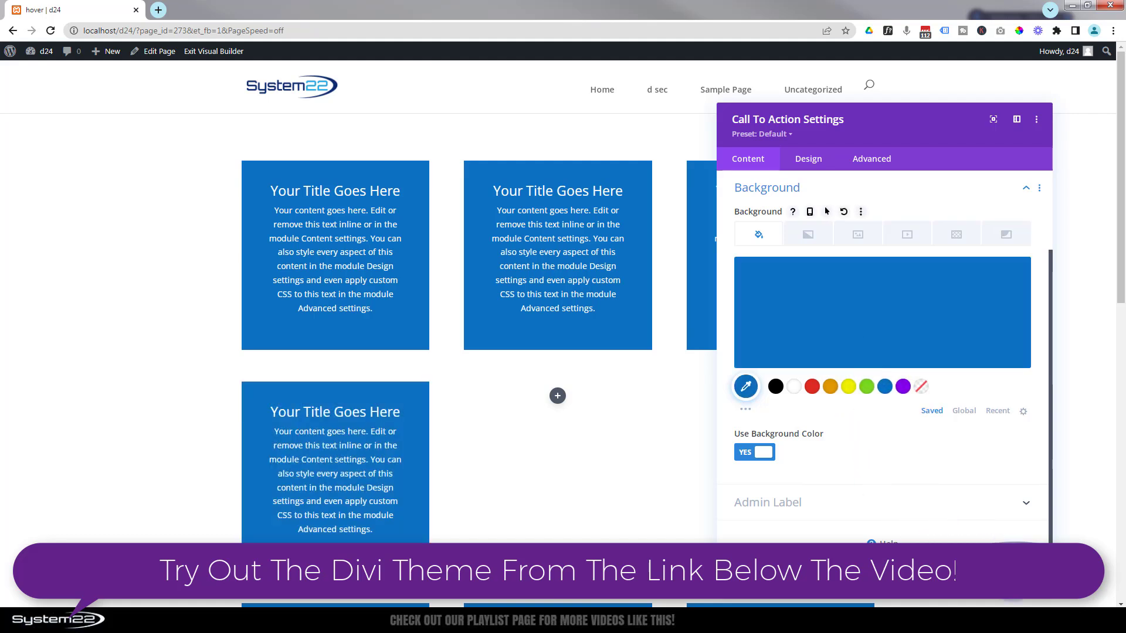
click(1010, 573)
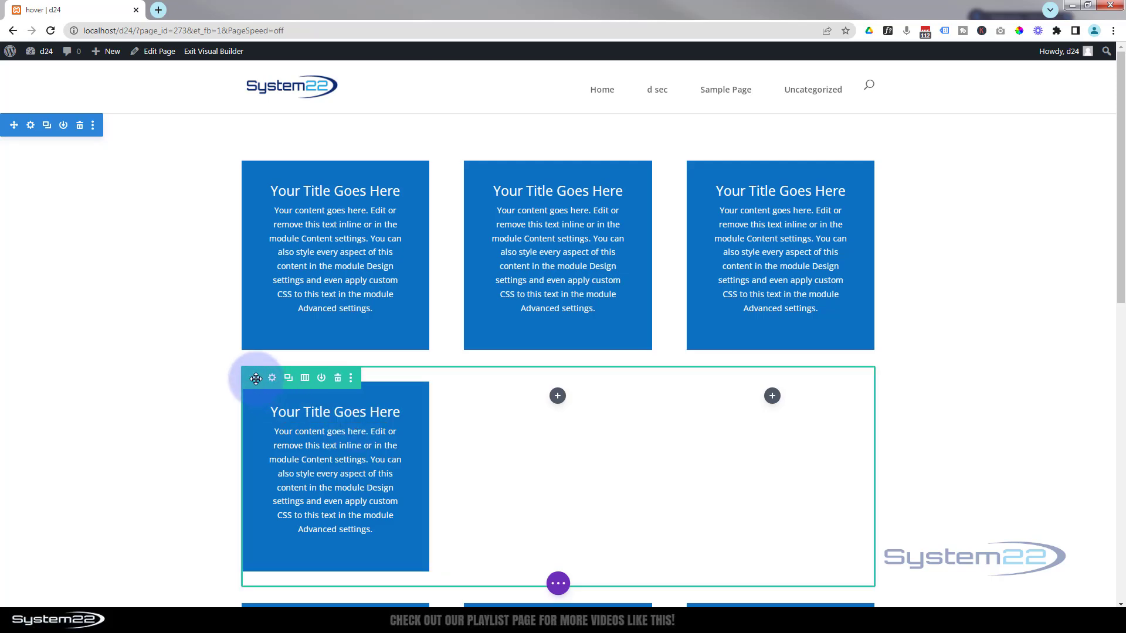
drag(258, 377, 296, 141)
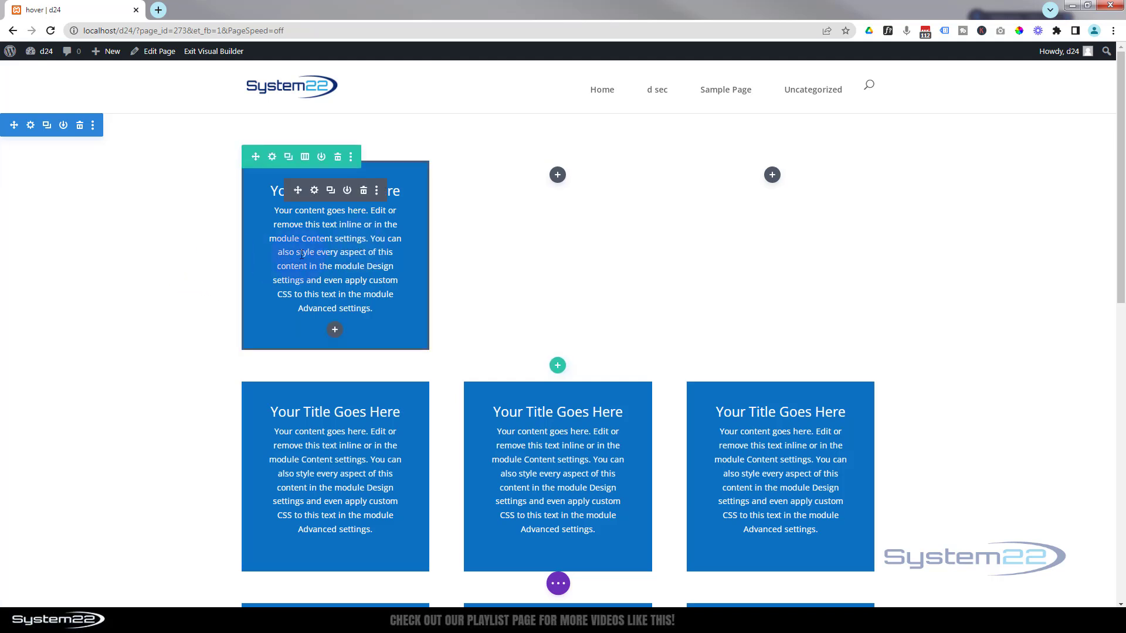
- Enable hover styling for the Call To Action module's background and set its hover colour to red #e02b20, comparing it with the desktop state
click(315, 192)
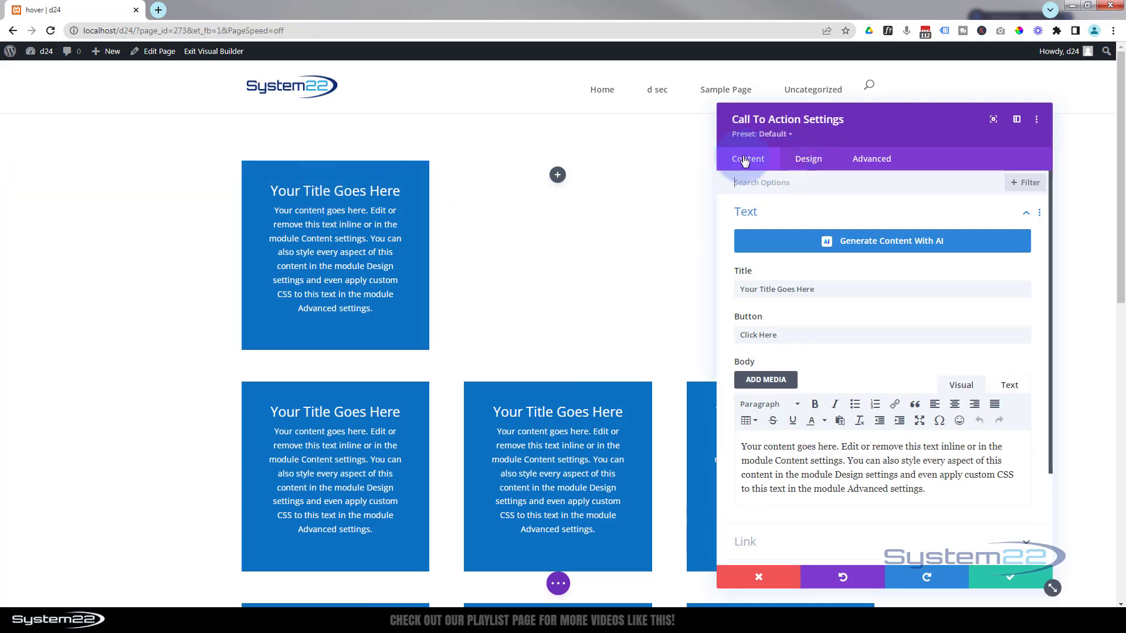
scroll(784, 196, down, 2)
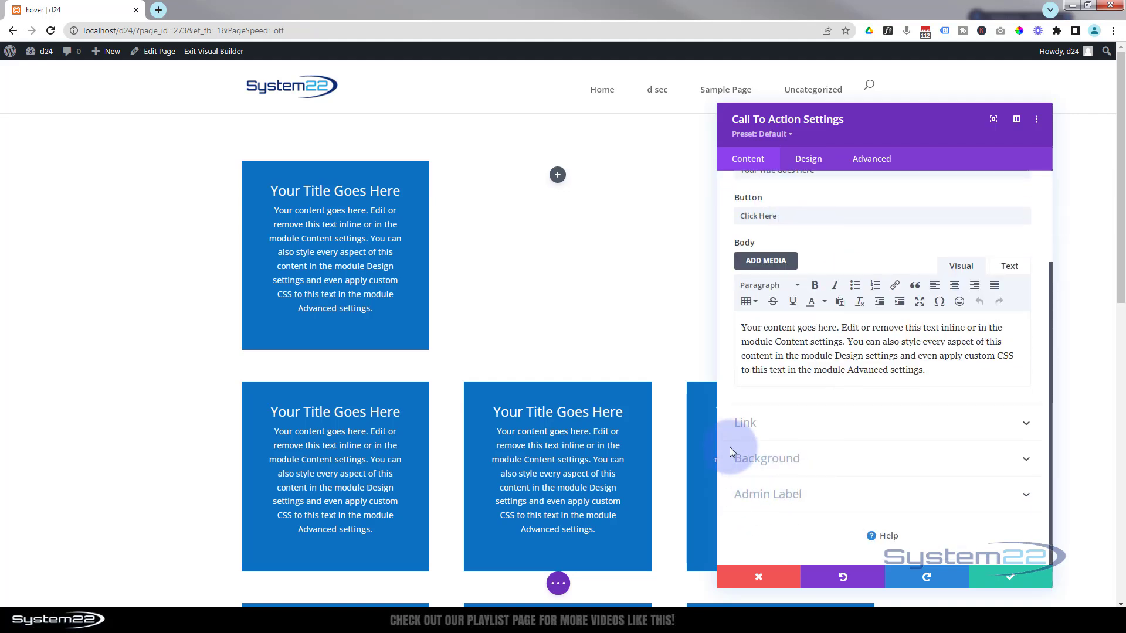
click(826, 461)
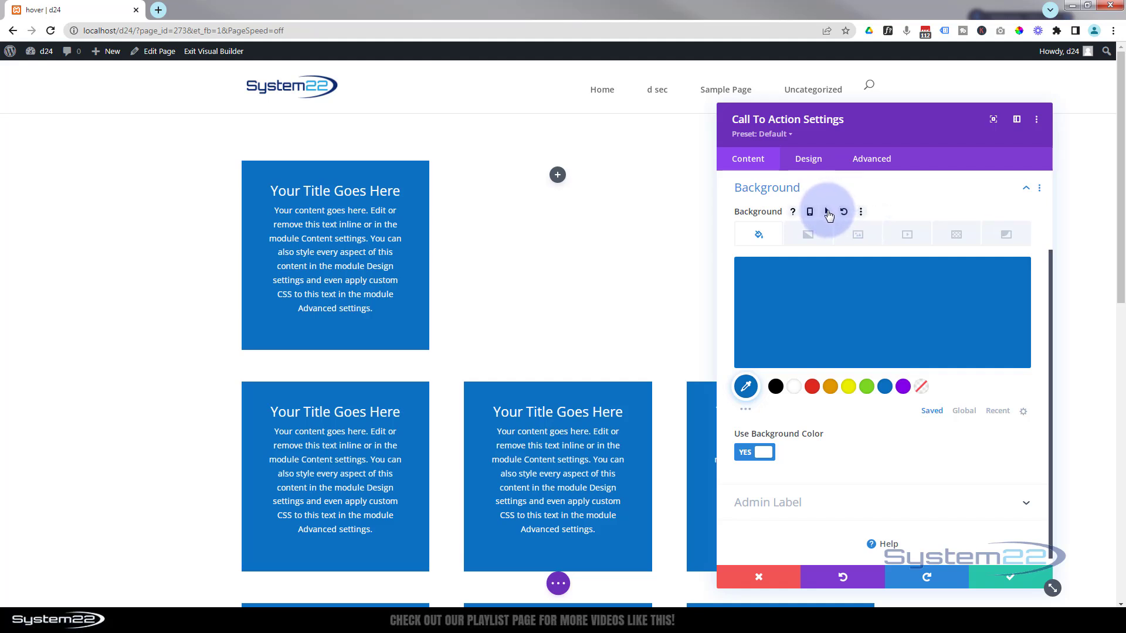
click(828, 213)
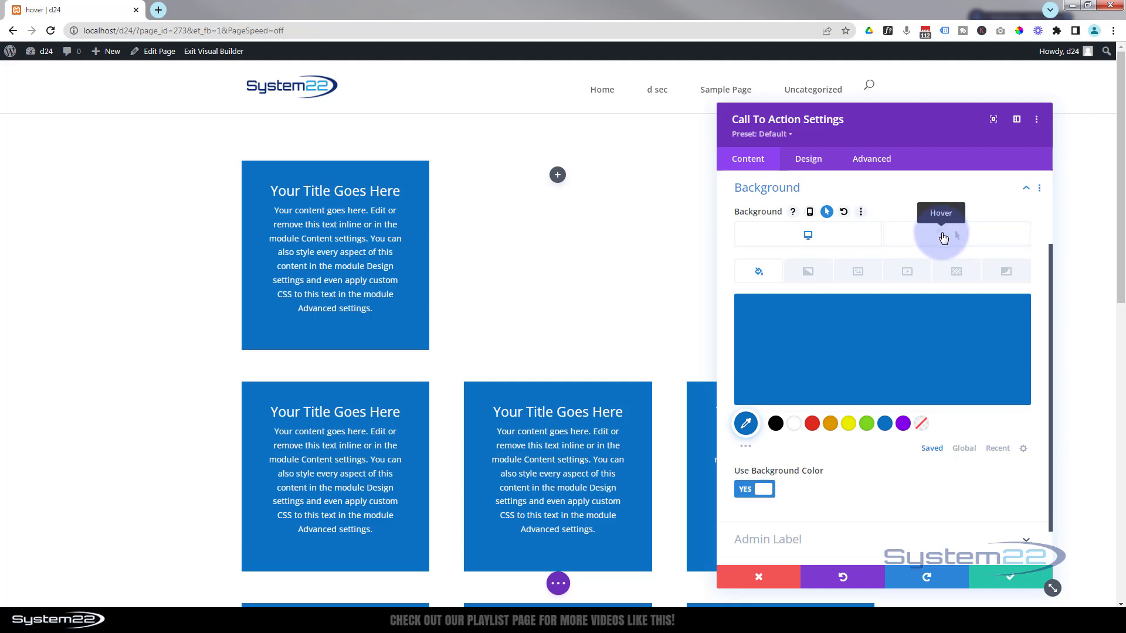
click(943, 237)
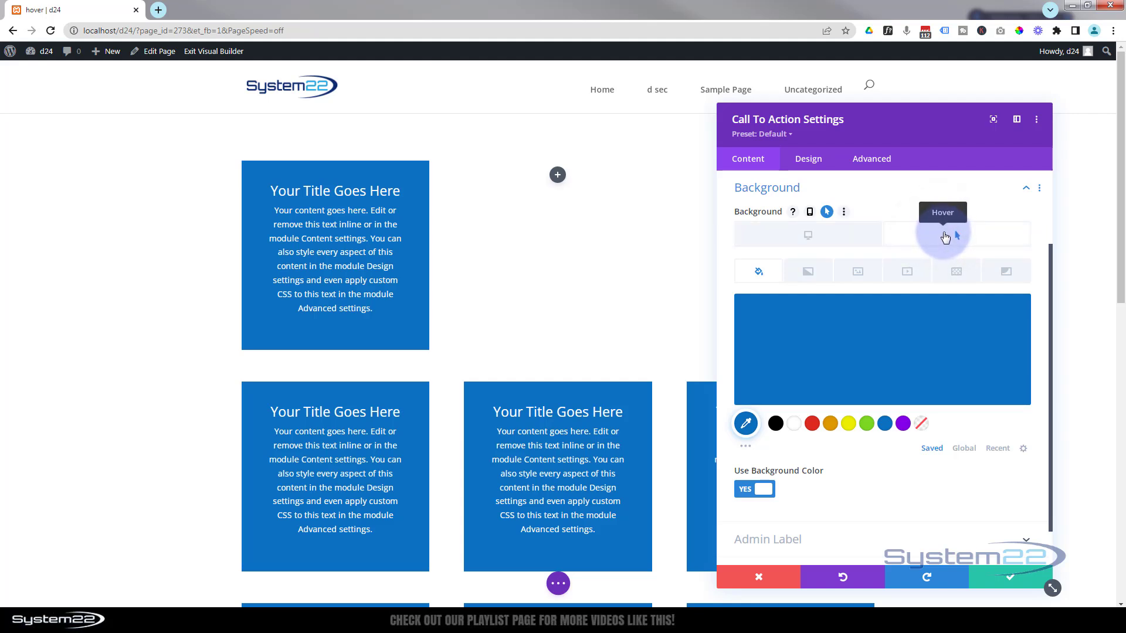
click(949, 239)
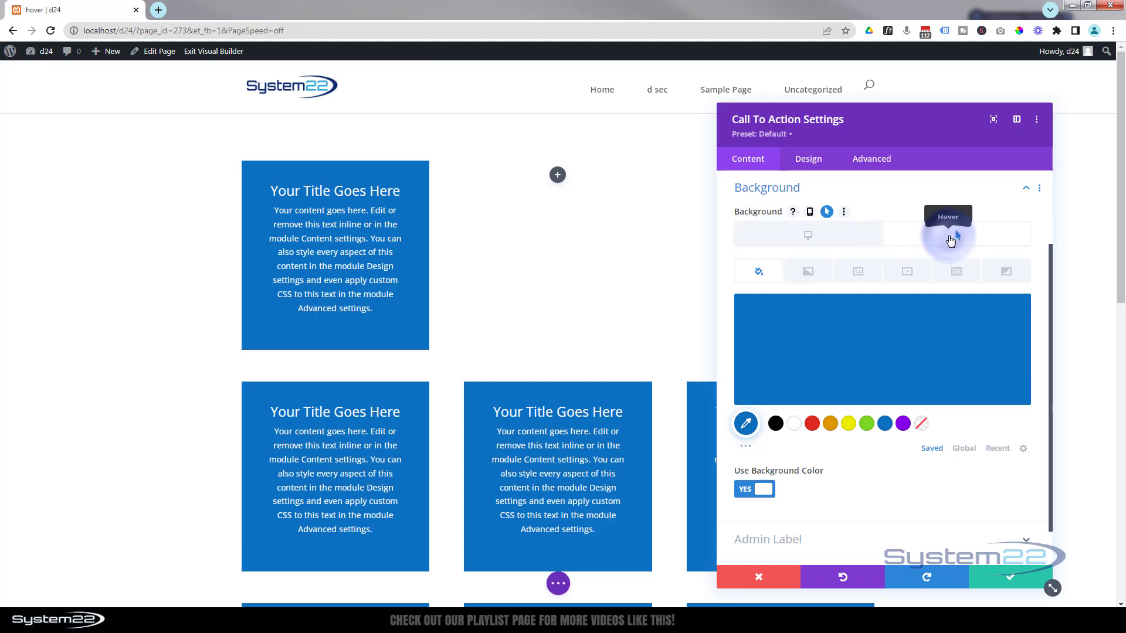
mouse_move(879, 364)
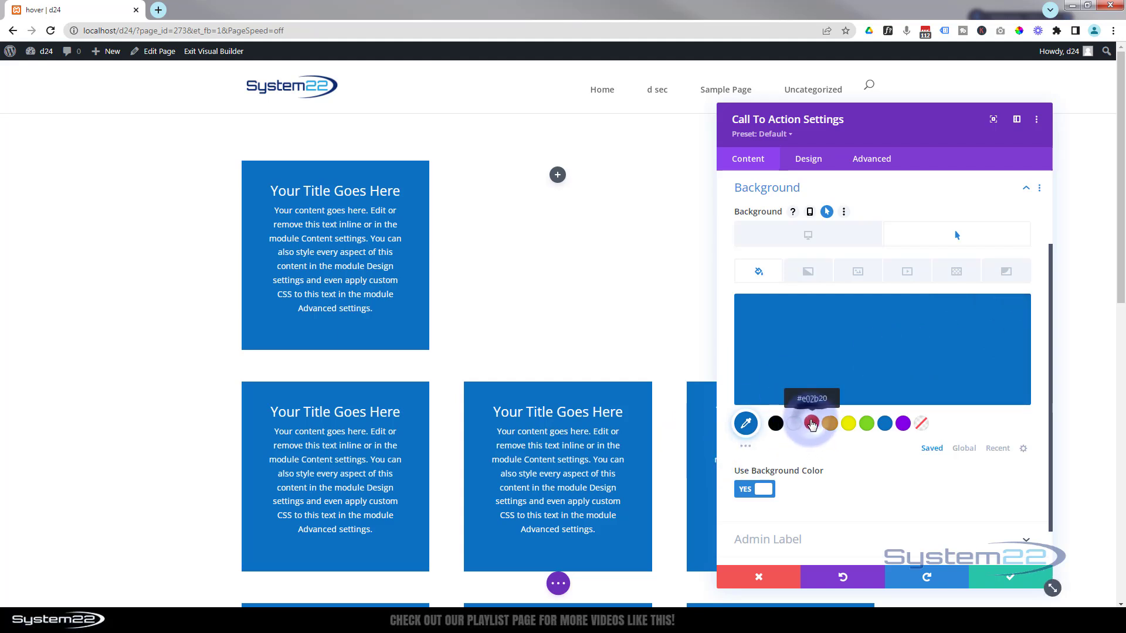
click(811, 424)
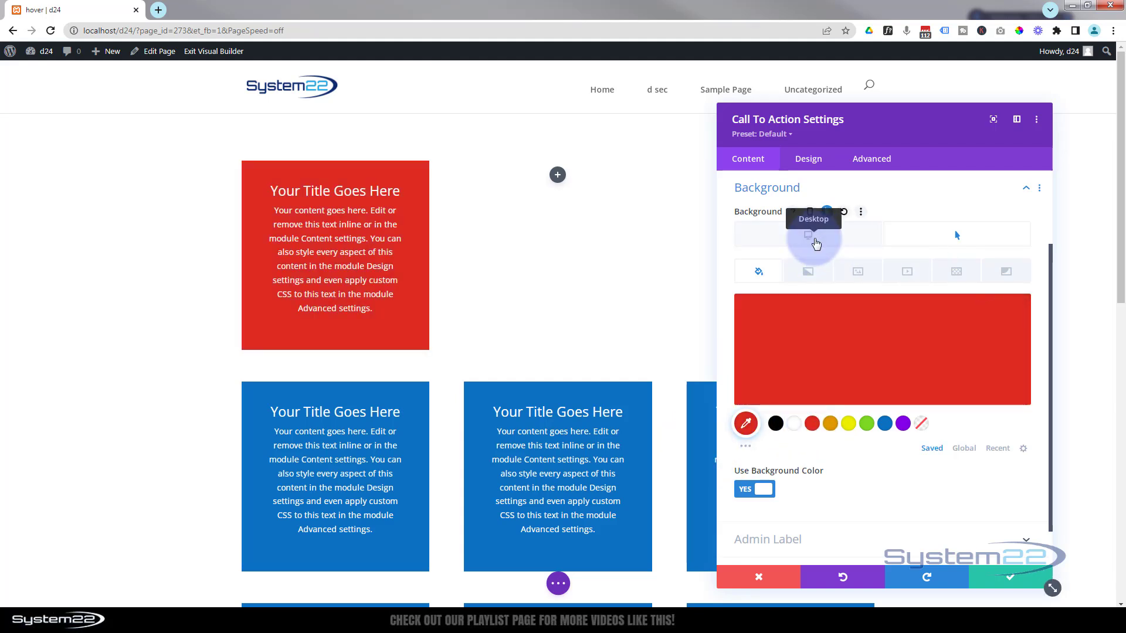
click(809, 235)
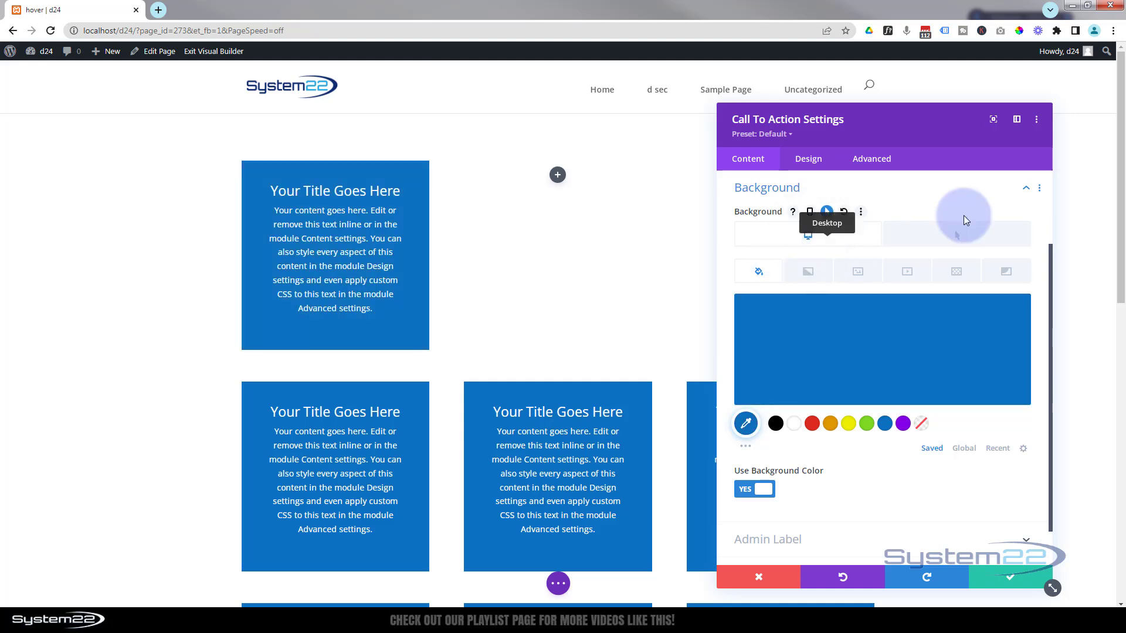
click(955, 235)
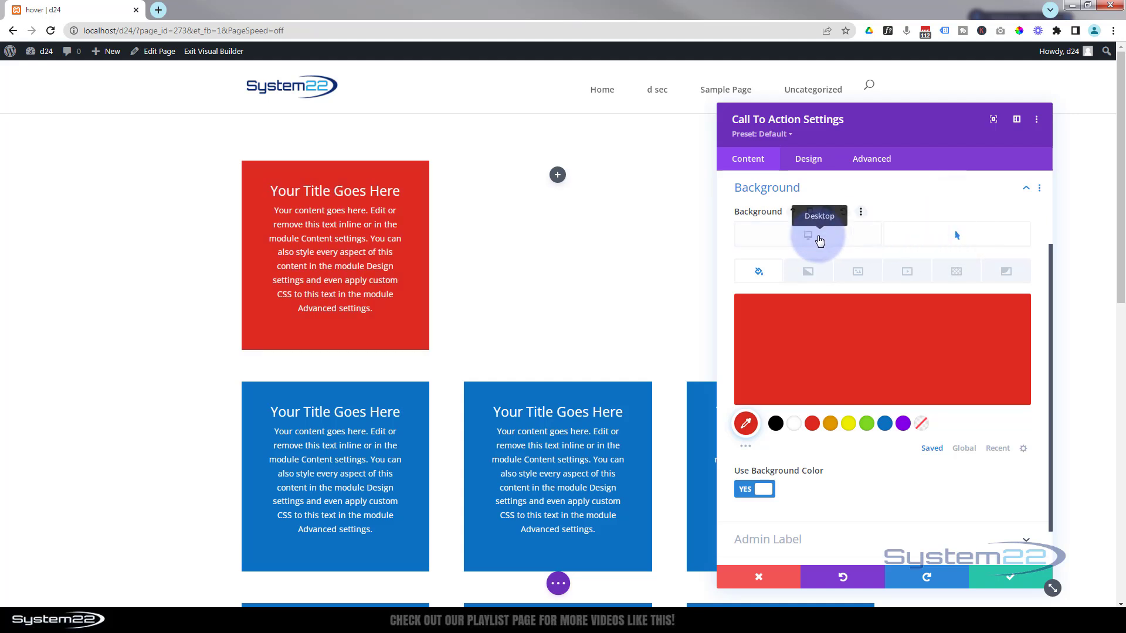
click(820, 240)
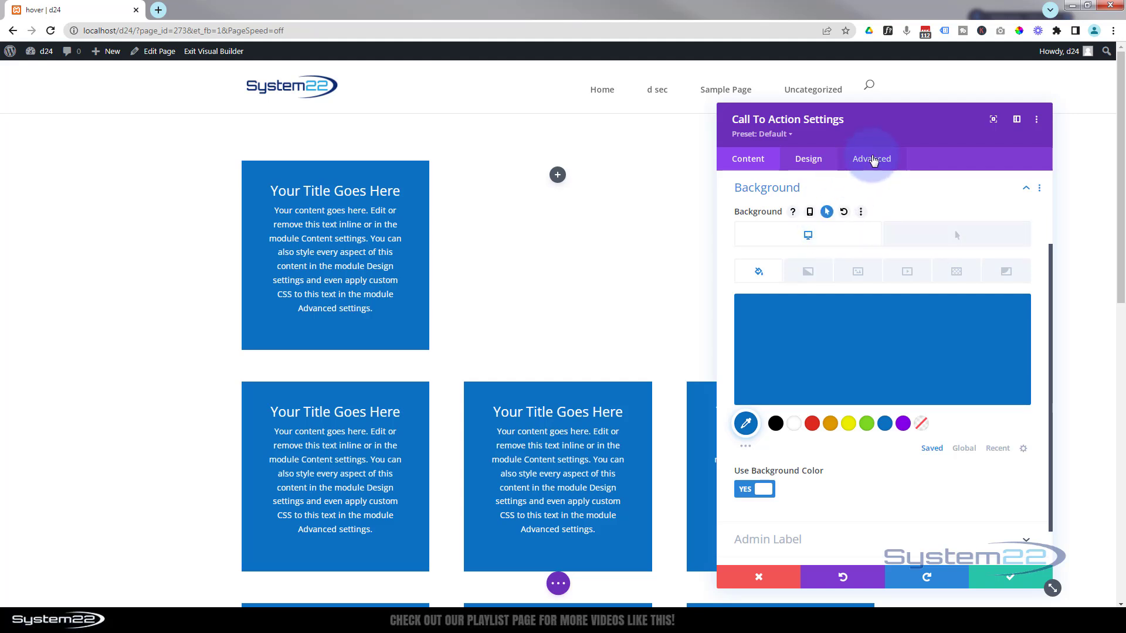
- Set the Call To Action module's transition duration to 600ms
click(873, 165)
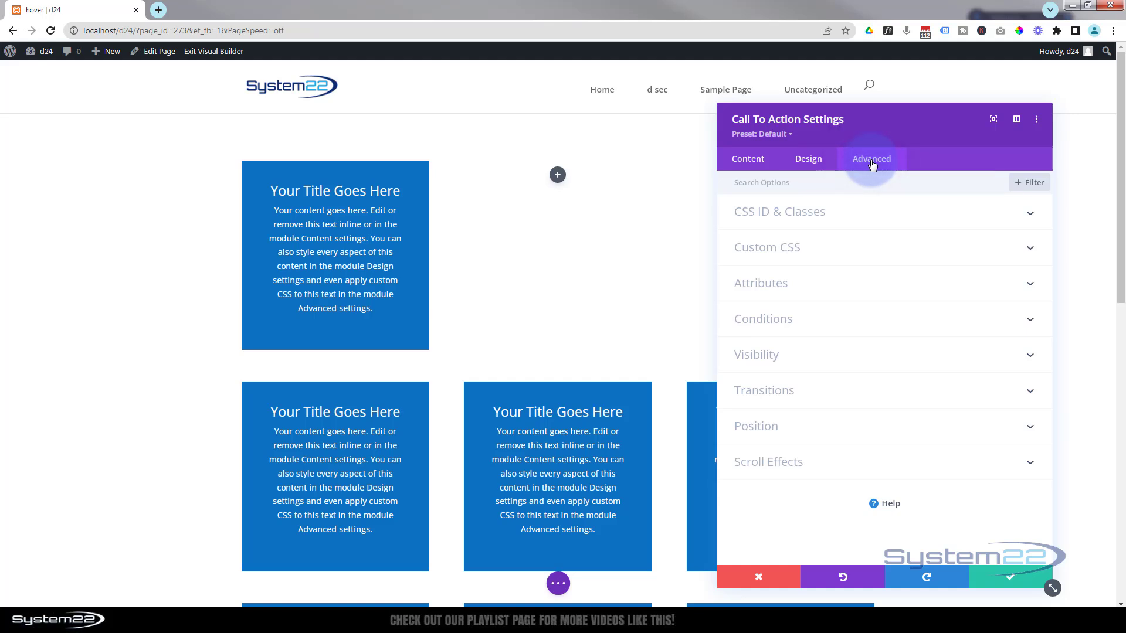
click(885, 392)
scroll(885, 393, down, 2)
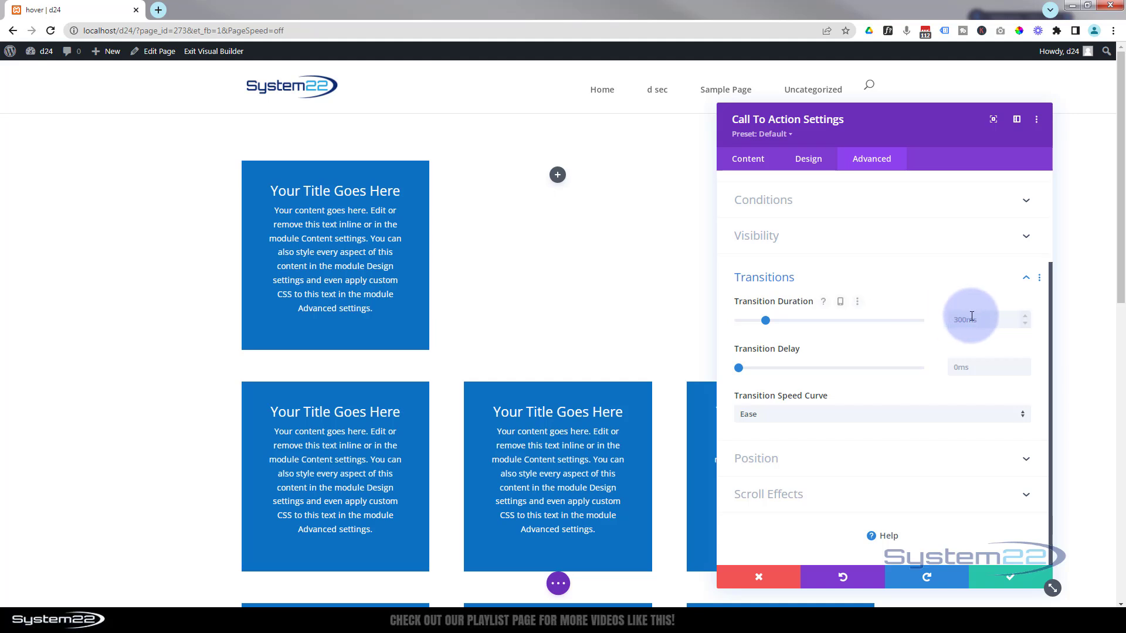
drag(766, 322, 780, 320)
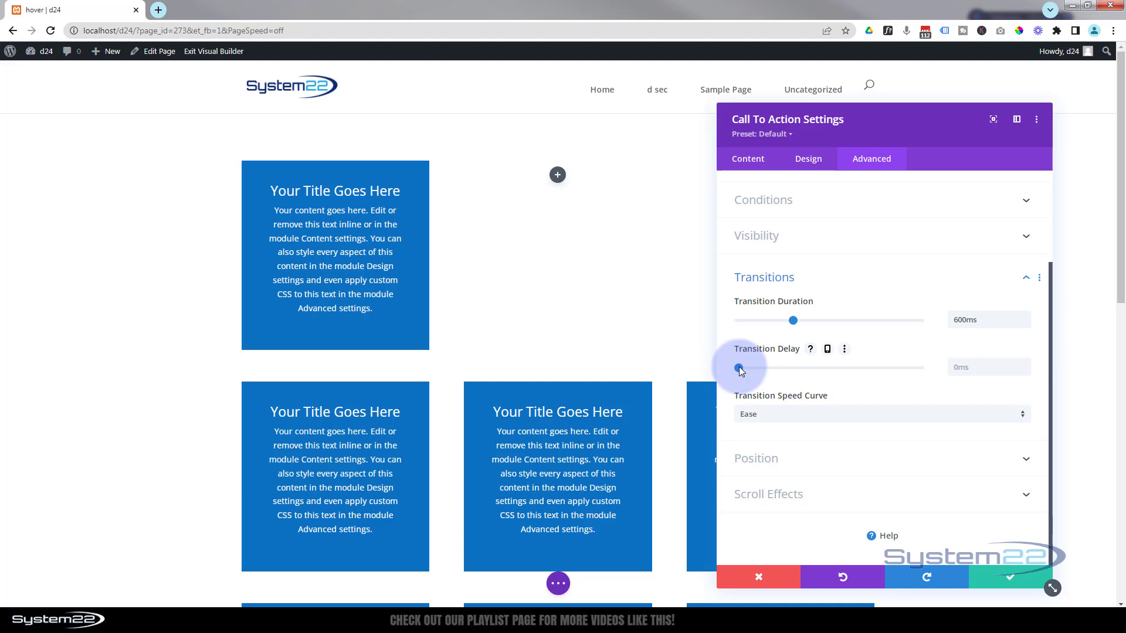
click(977, 368)
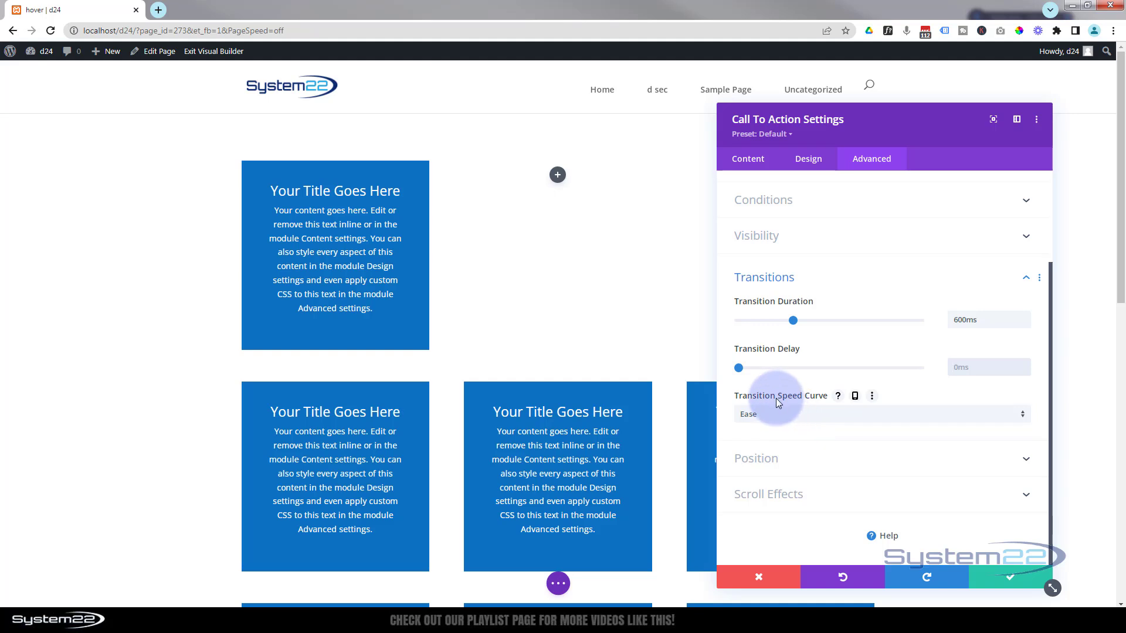
- Set the module's transition speed curve to Ease-In-Out
click(788, 420)
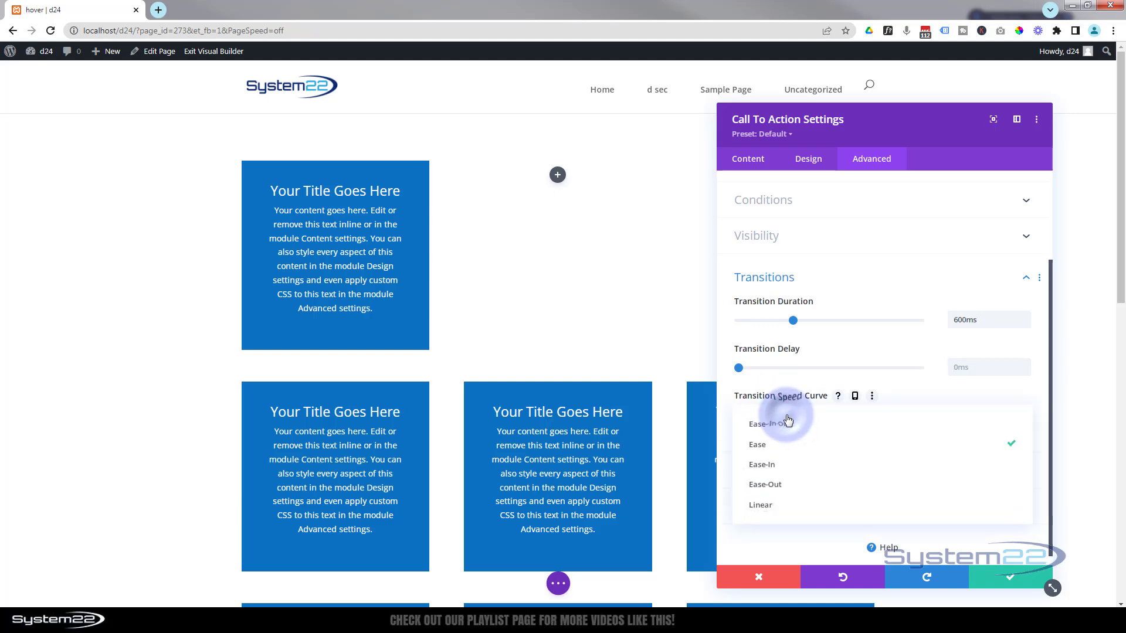
click(786, 429)
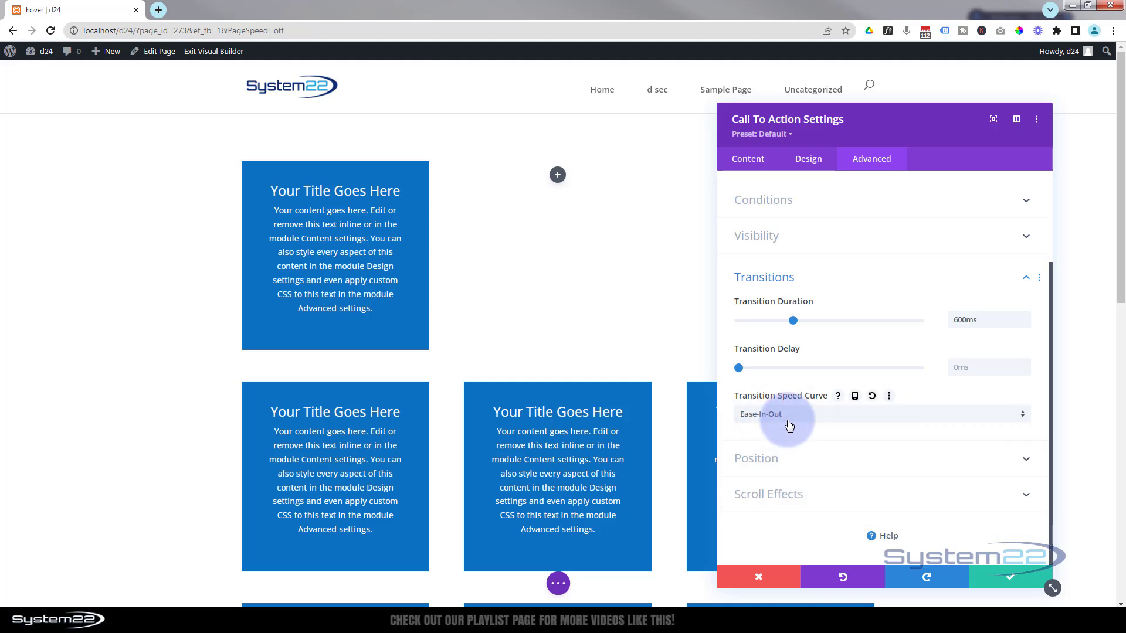
click(789, 421)
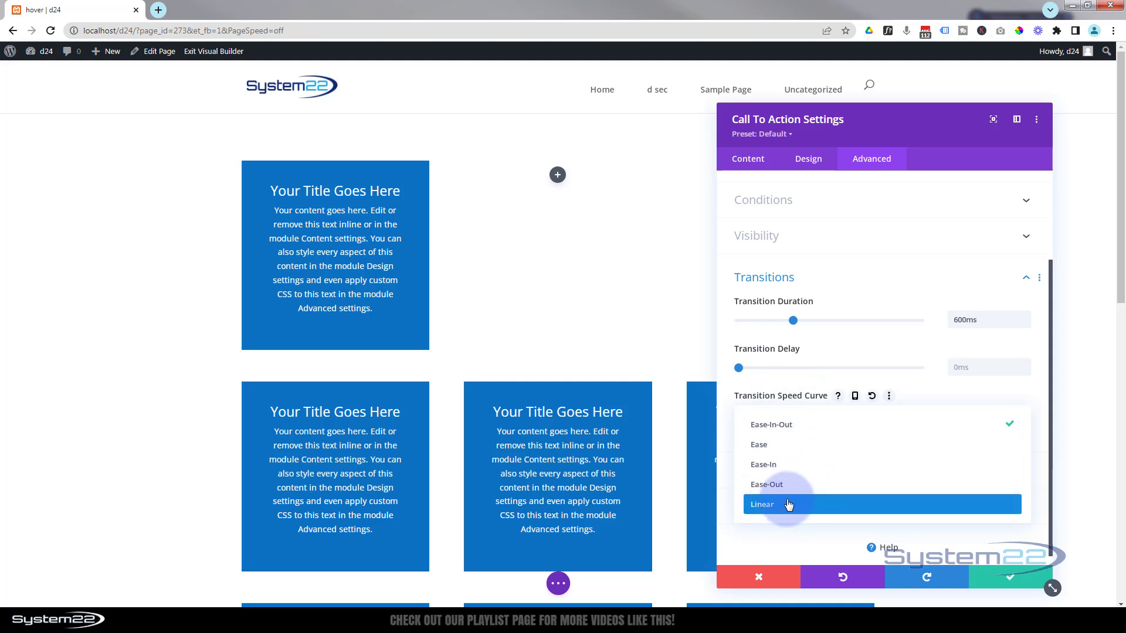
click(769, 431)
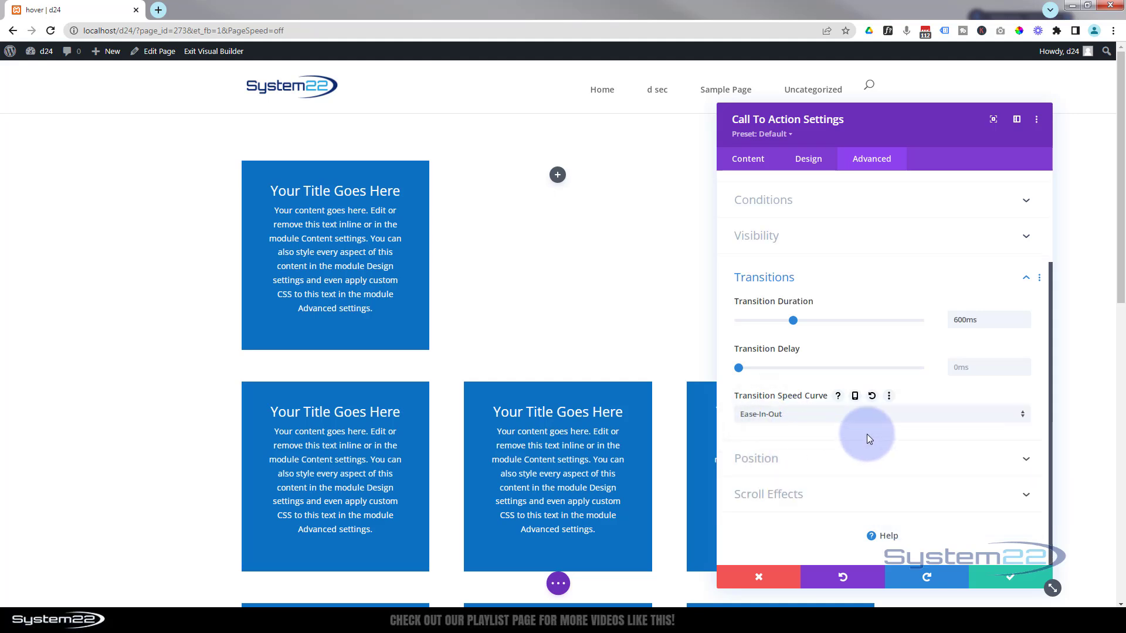
- Apply the Call To Action module's settings and save the page as a draft
click(1010, 580)
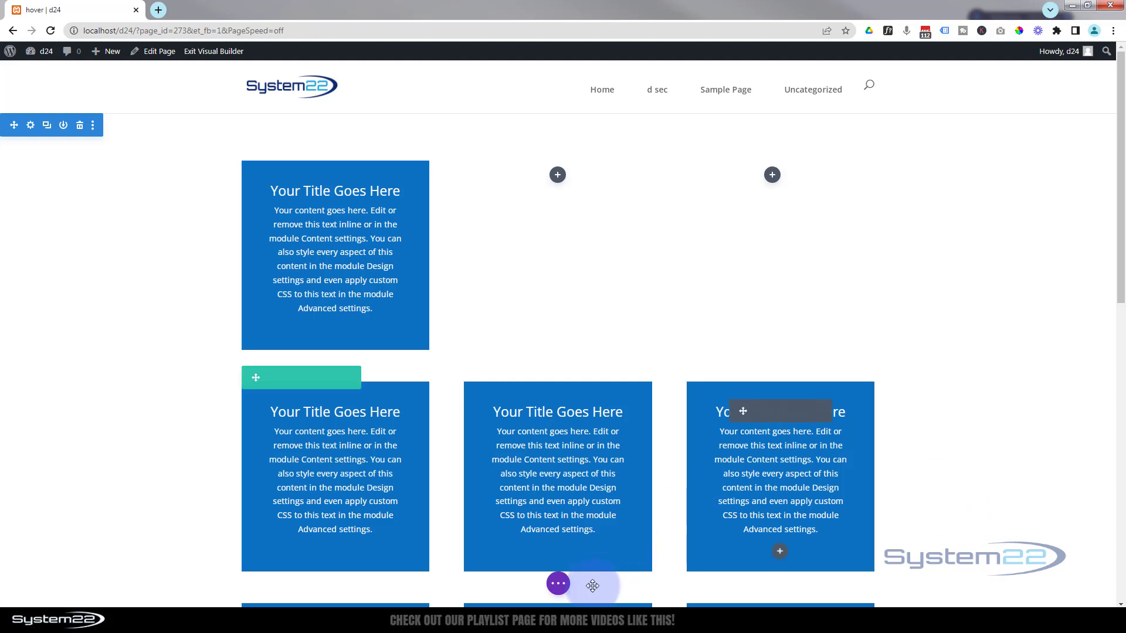
click(557, 584)
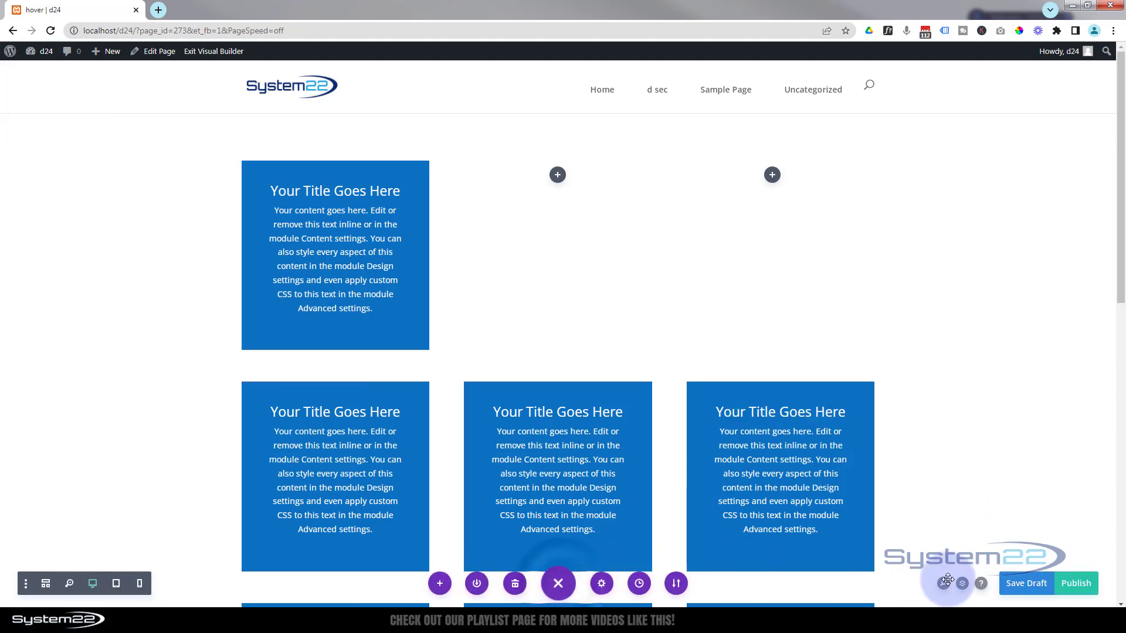
click(1030, 584)
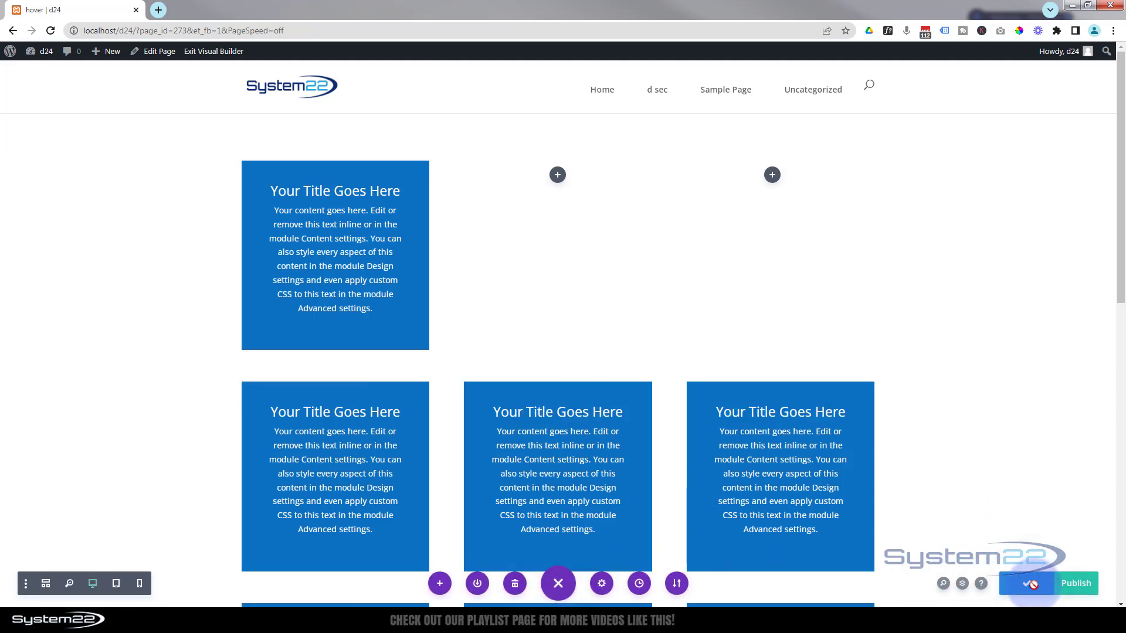
- Exit the Visual Builder to test the first card's hover effect on the live page, and reopen the builder
click(204, 55)
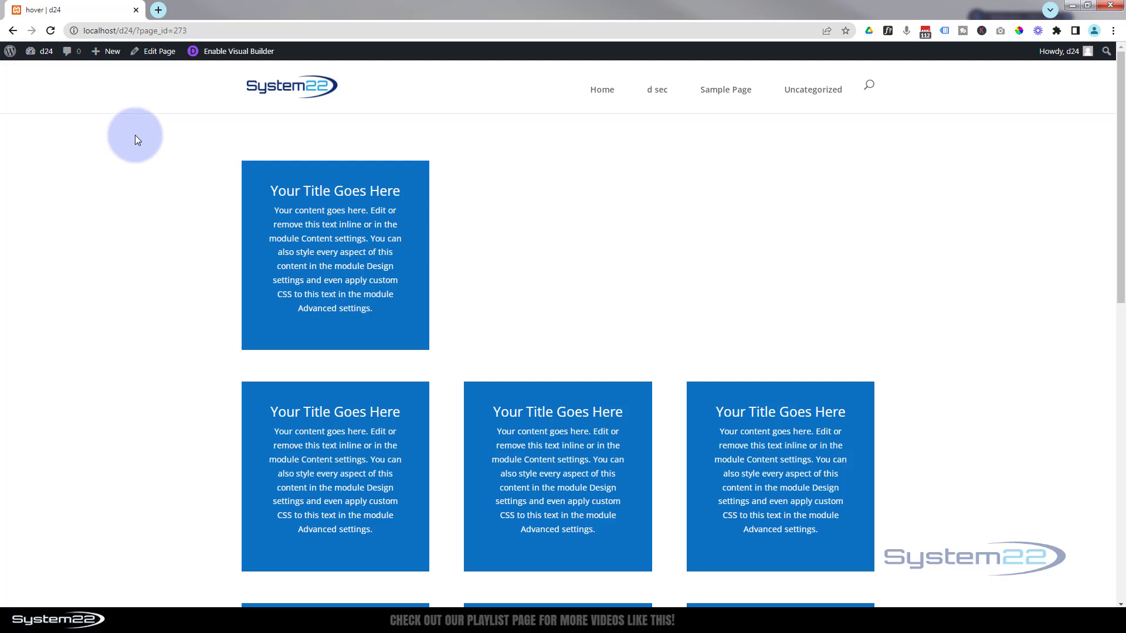
click(227, 56)
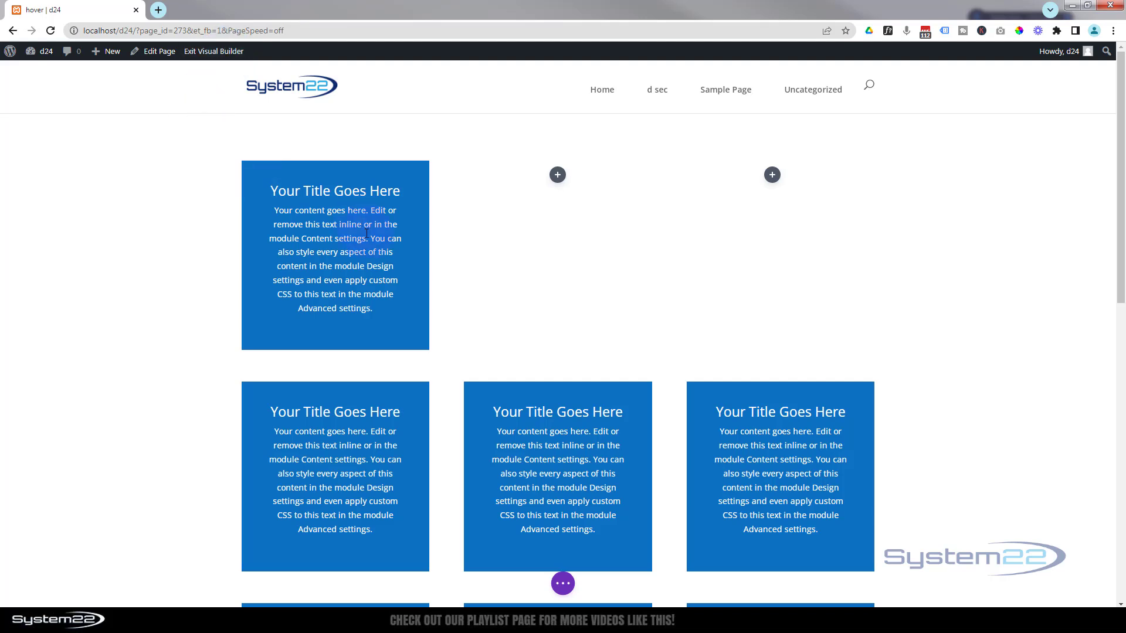
- Duplicate the first row's Call To Action module and move the copy into the row's middle column
mouse_move(362, 230)
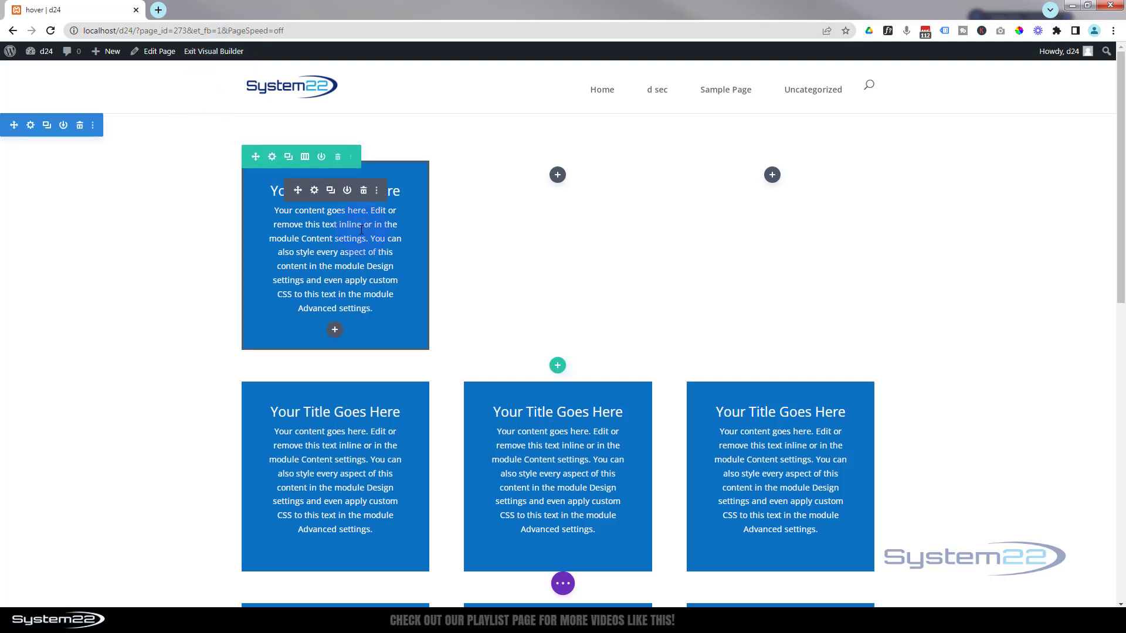
click(330, 190)
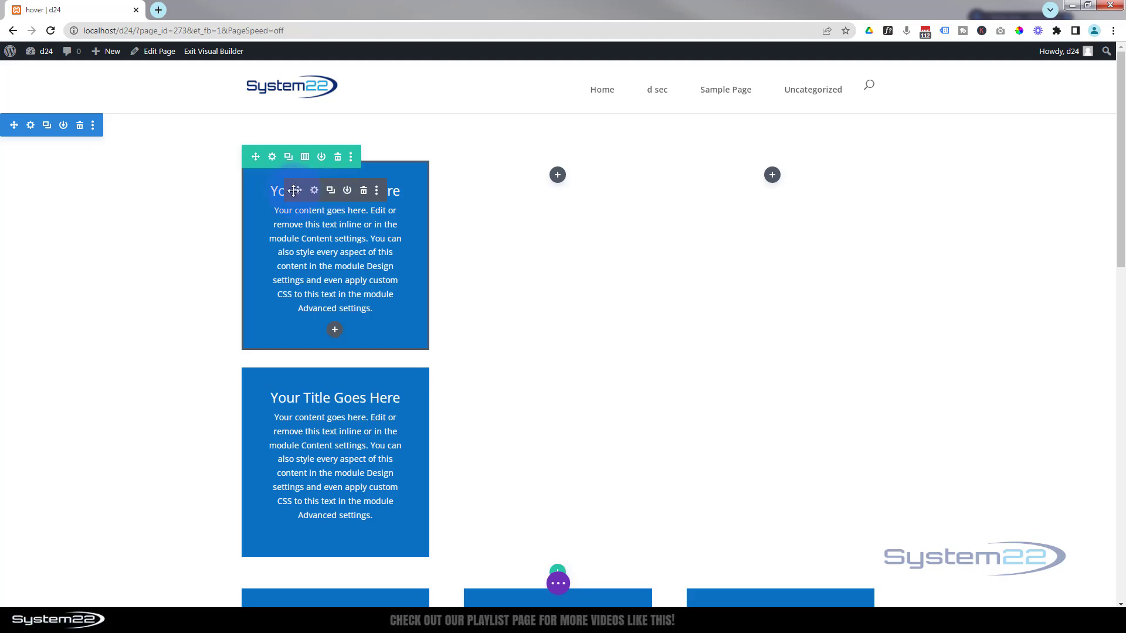
drag(301, 190, 500, 133)
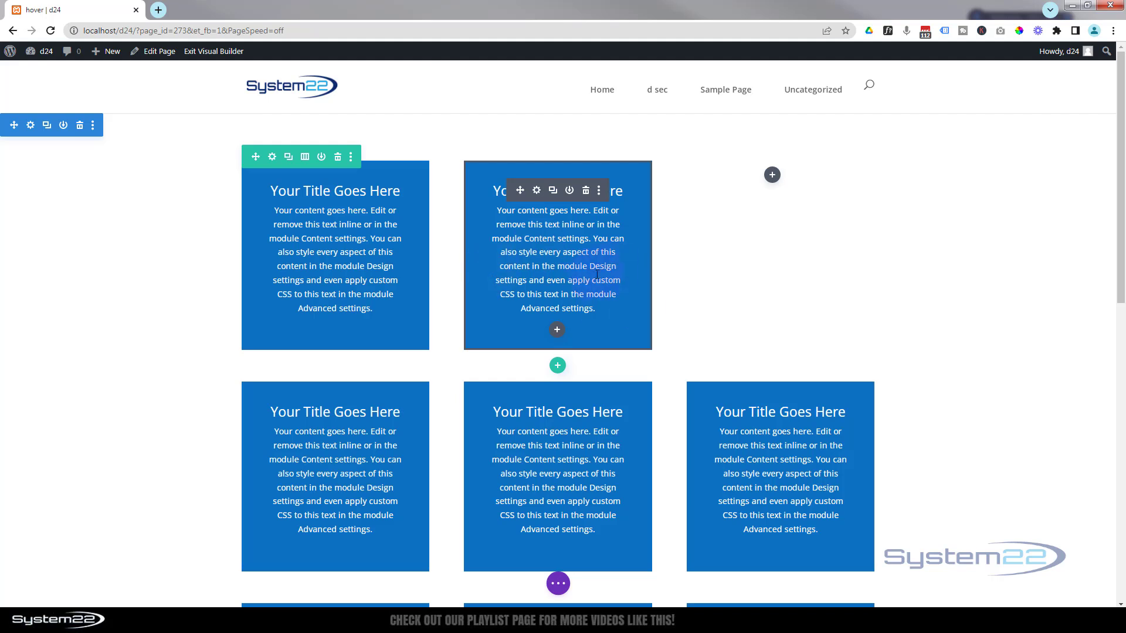
- Enable hover styling for the middle Call To Action module's transform and set its hover scale to 122%
click(536, 192)
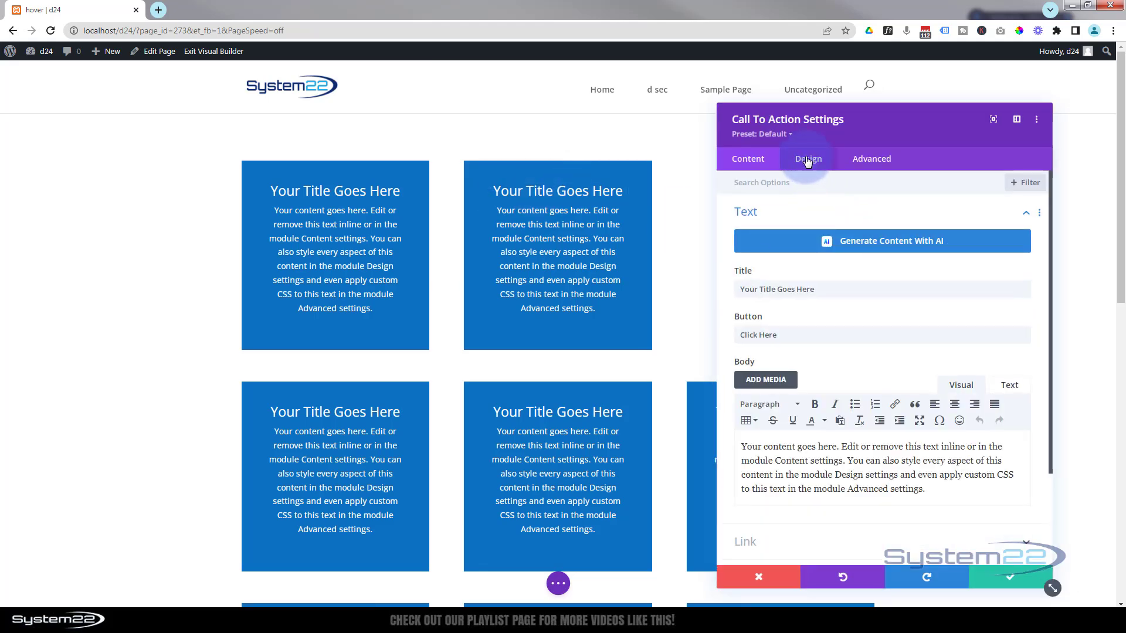
click(807, 159)
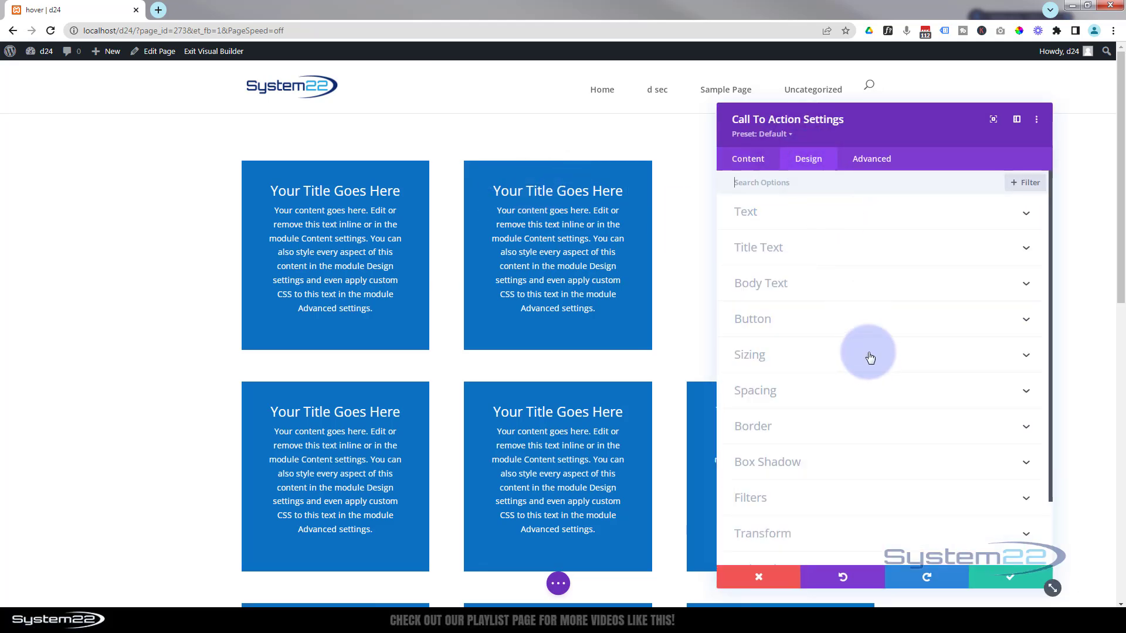
scroll(869, 357, down, 2)
click(838, 464)
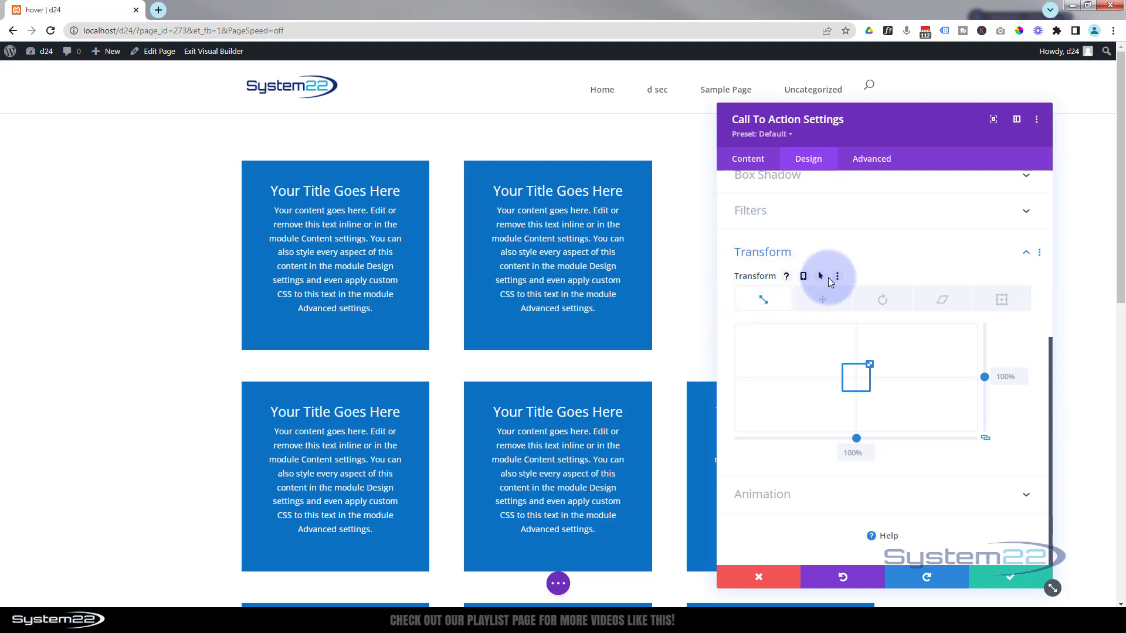
click(819, 277)
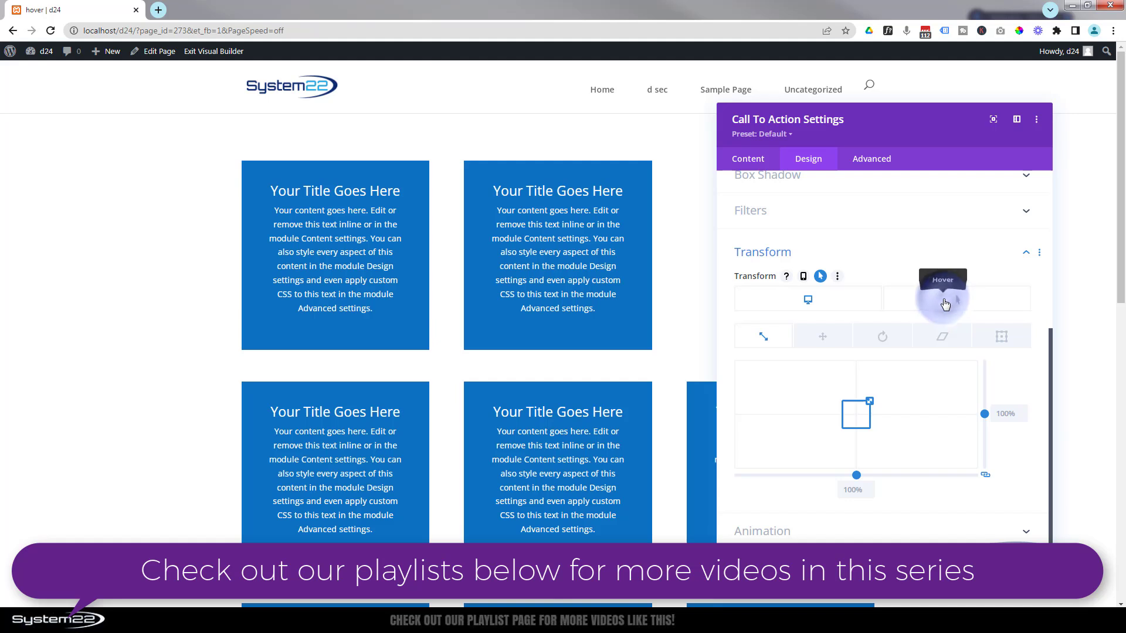
click(944, 304)
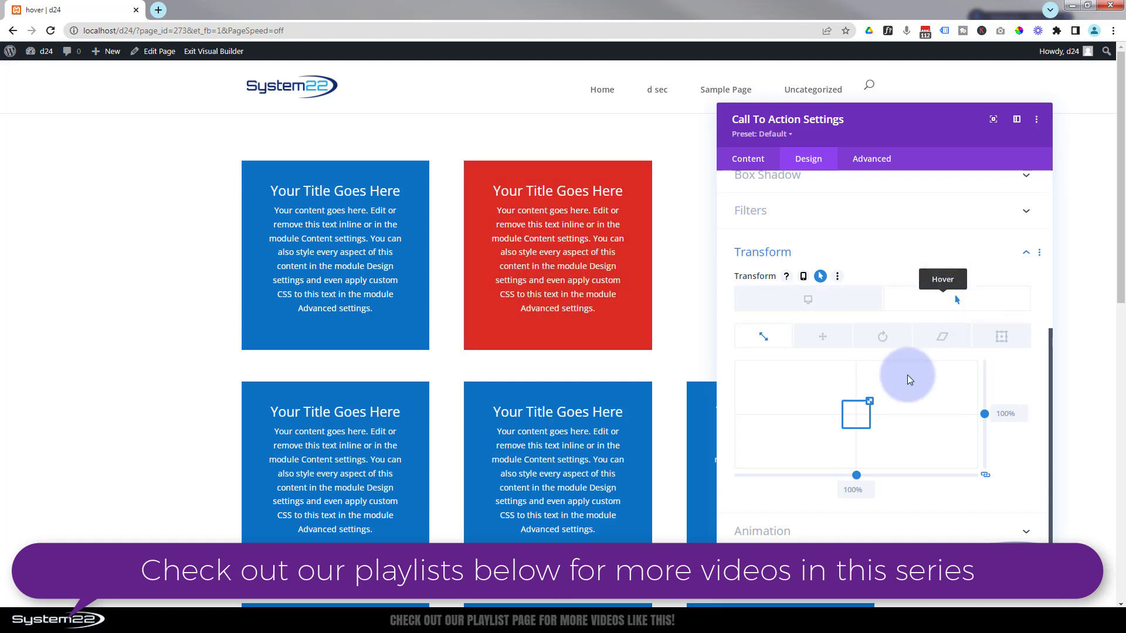
drag(871, 399, 873, 396)
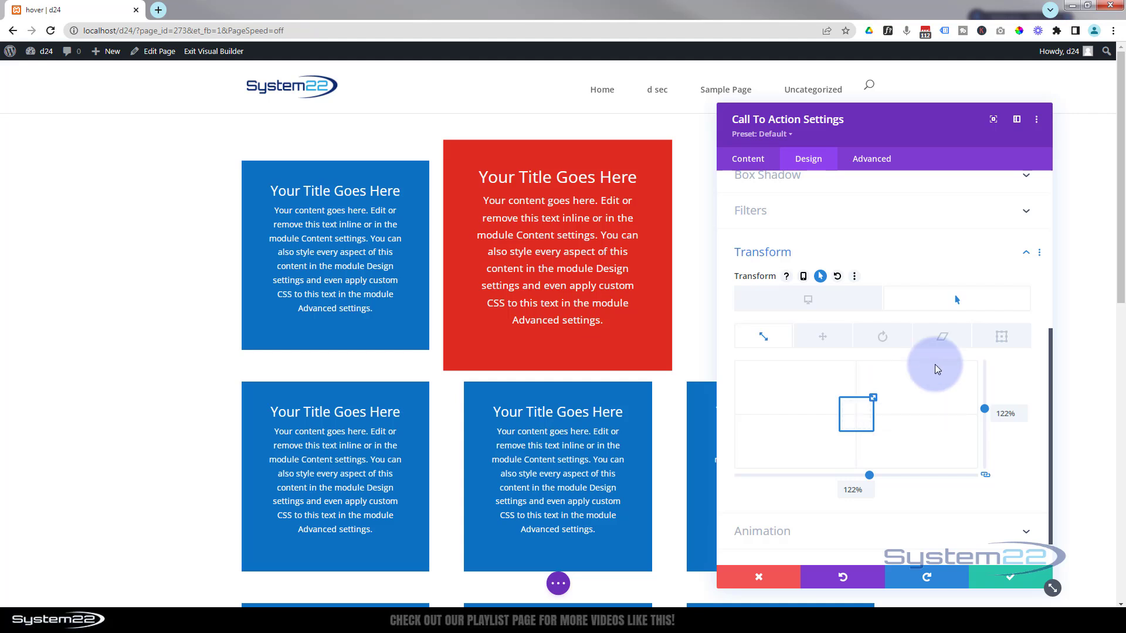
- Set the middle module's hover background colour to black and compare it with the desktop state
click(746, 159)
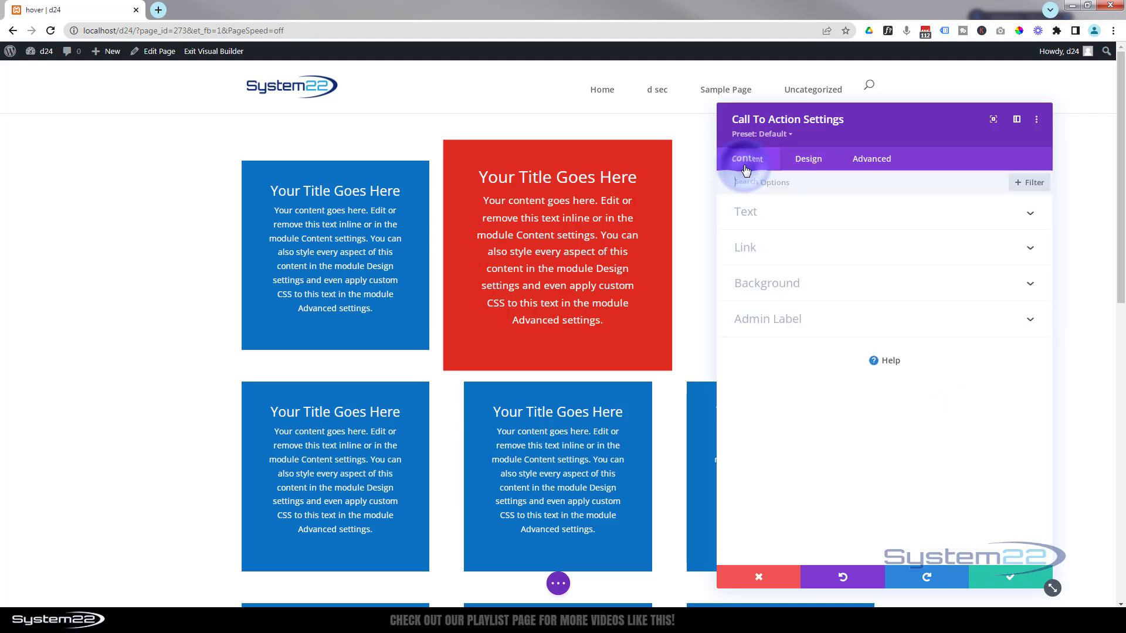
click(846, 285)
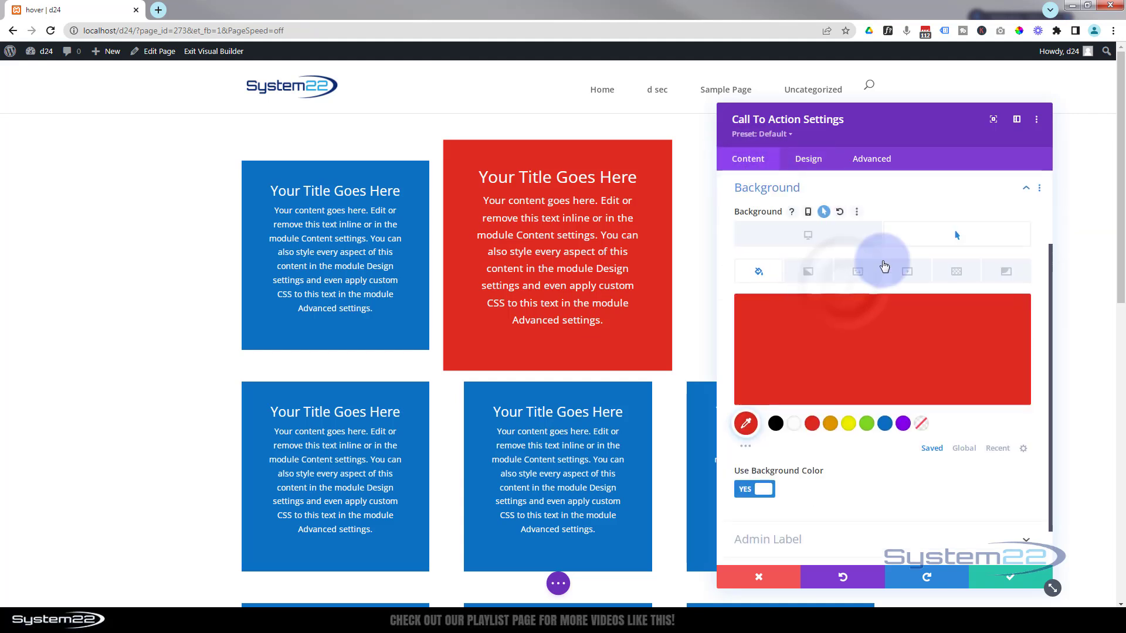
click(957, 236)
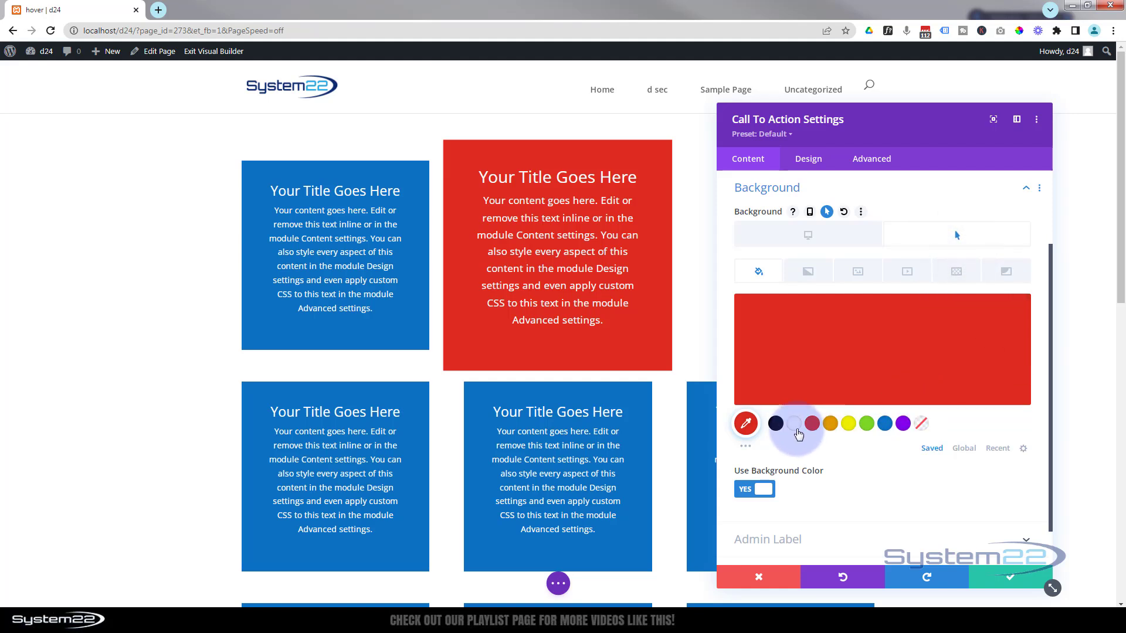
click(776, 424)
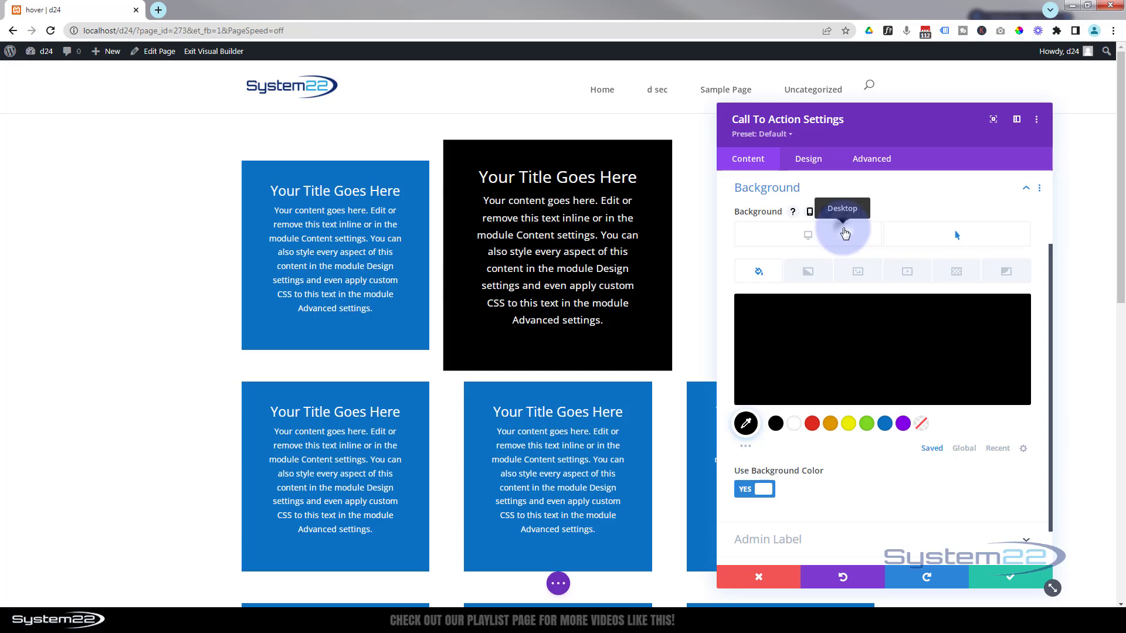
click(845, 234)
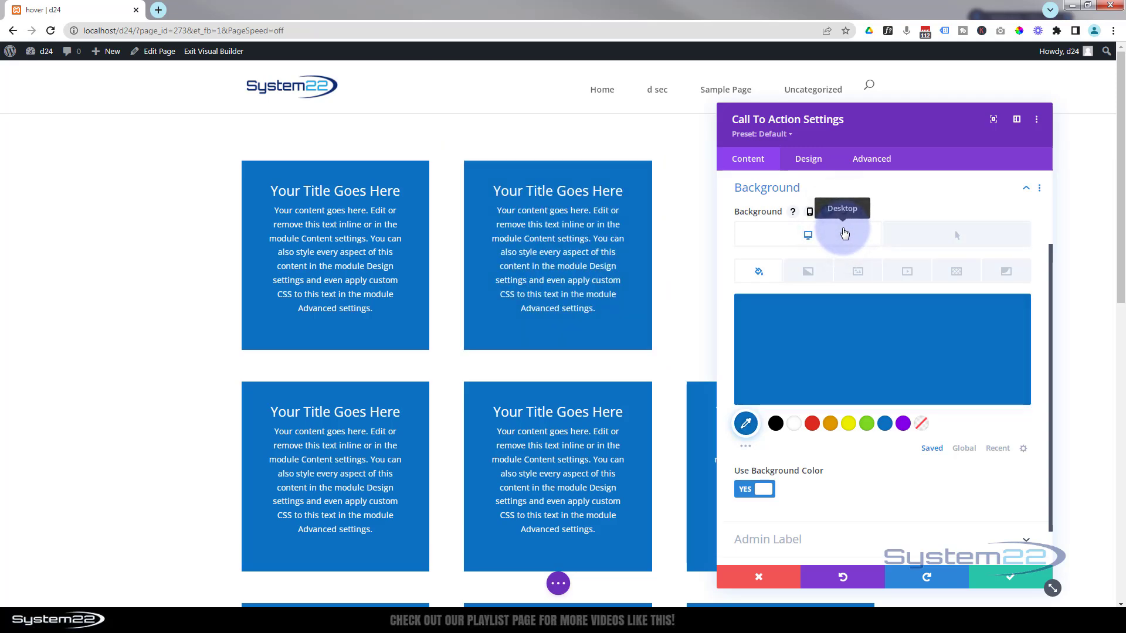
- Set the middle Call To Action module's transition duration to 500ms
click(874, 160)
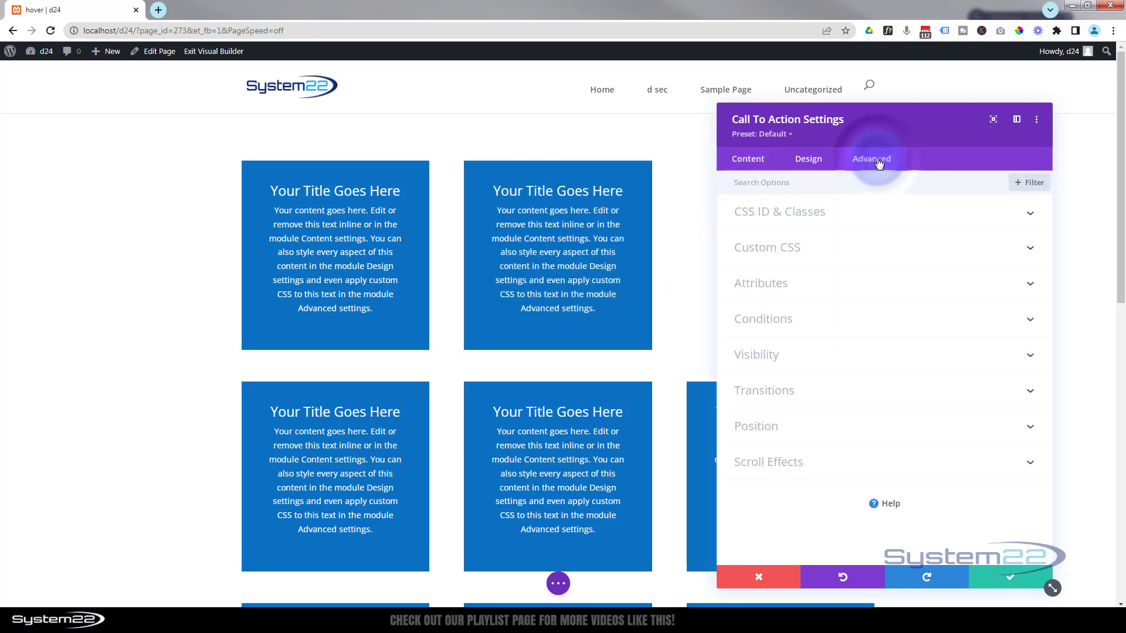
click(890, 392)
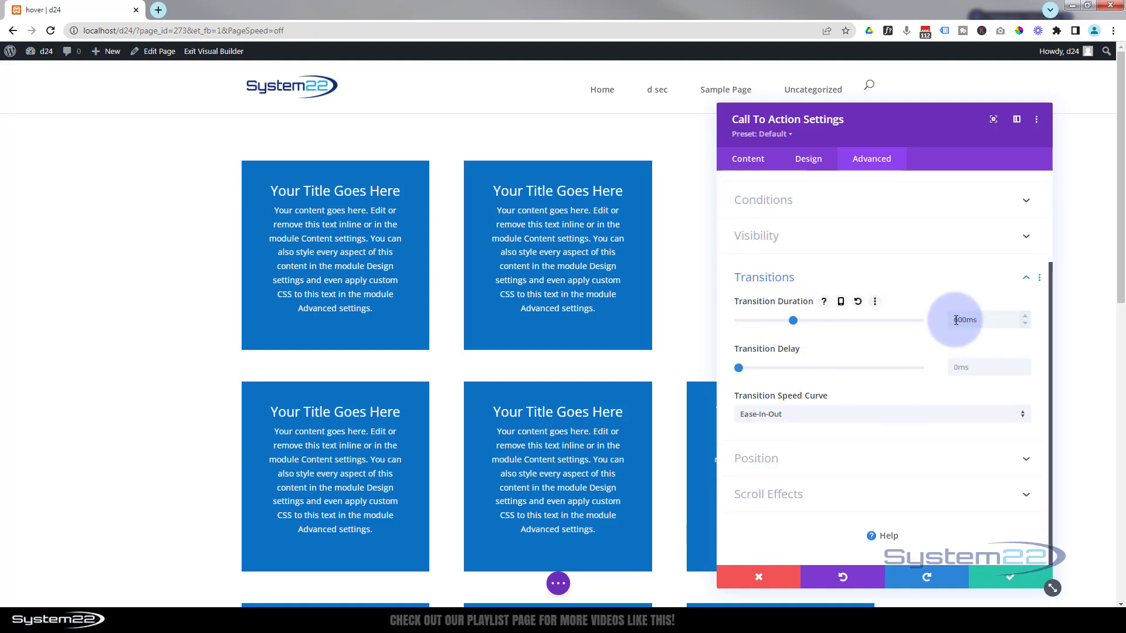
click(995, 316)
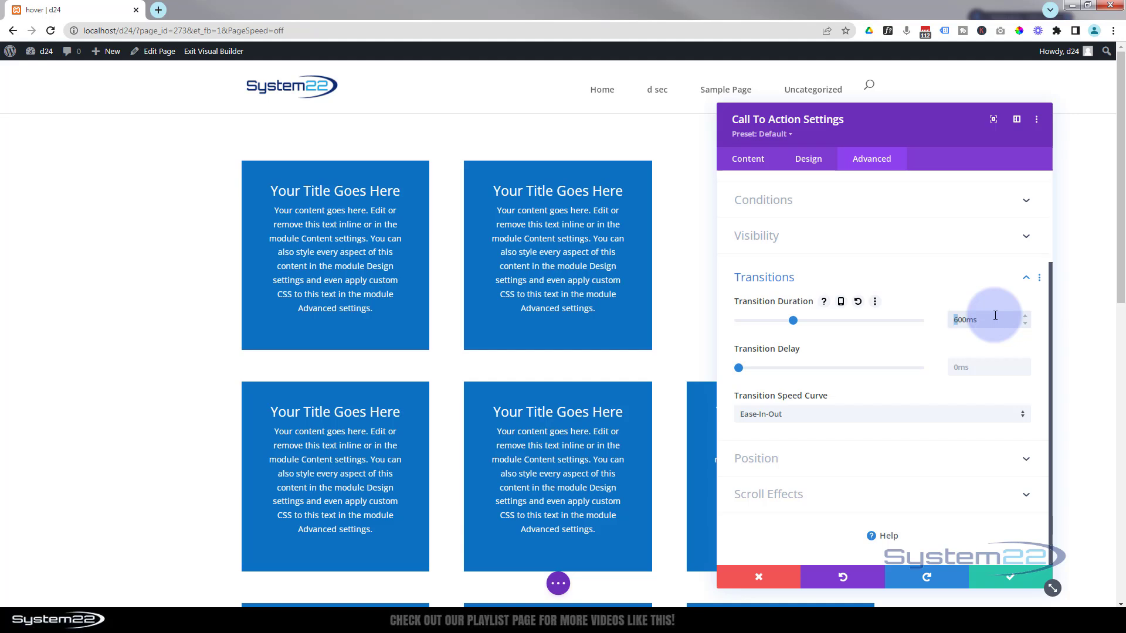
text(5)
click(948, 301)
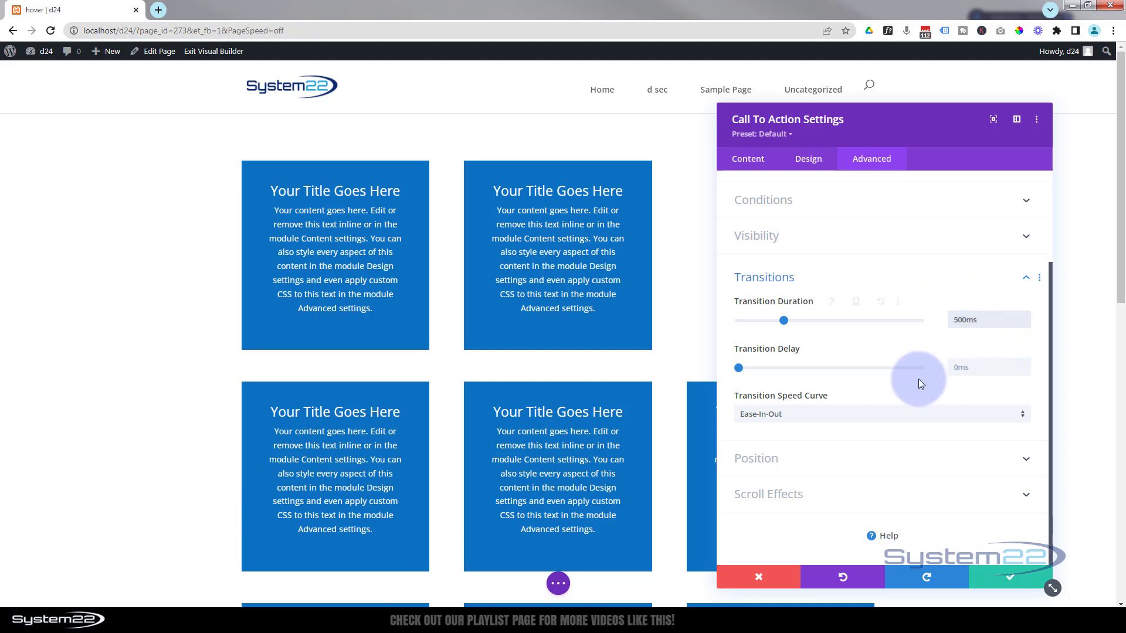
- Apply the middle Call To Action module's settings and save the page as a draft
click(1014, 586)
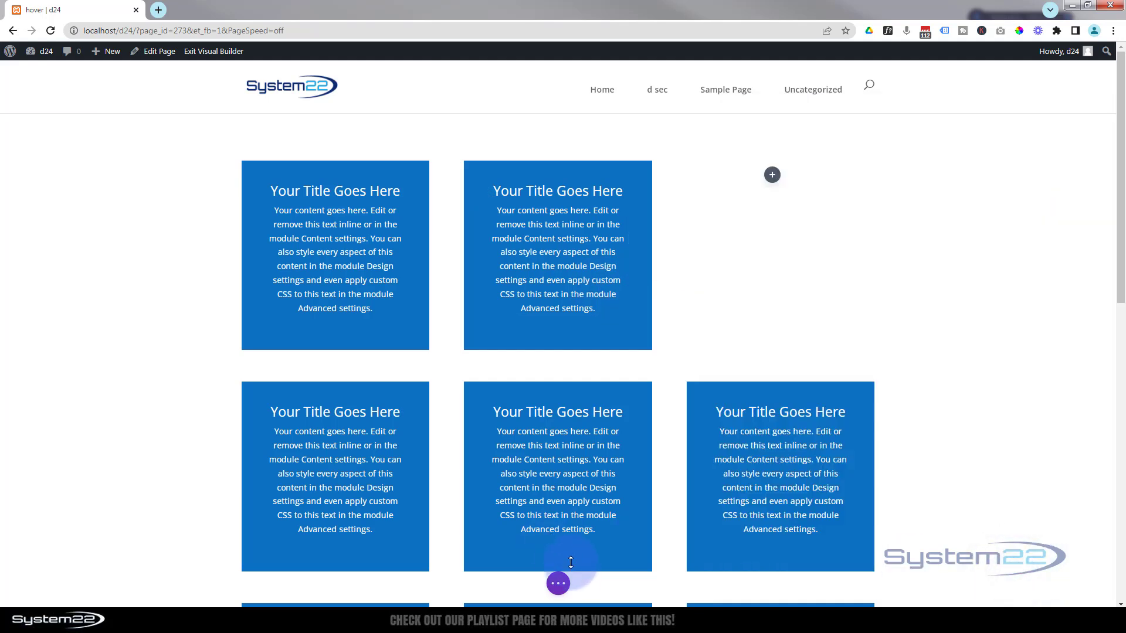
click(558, 584)
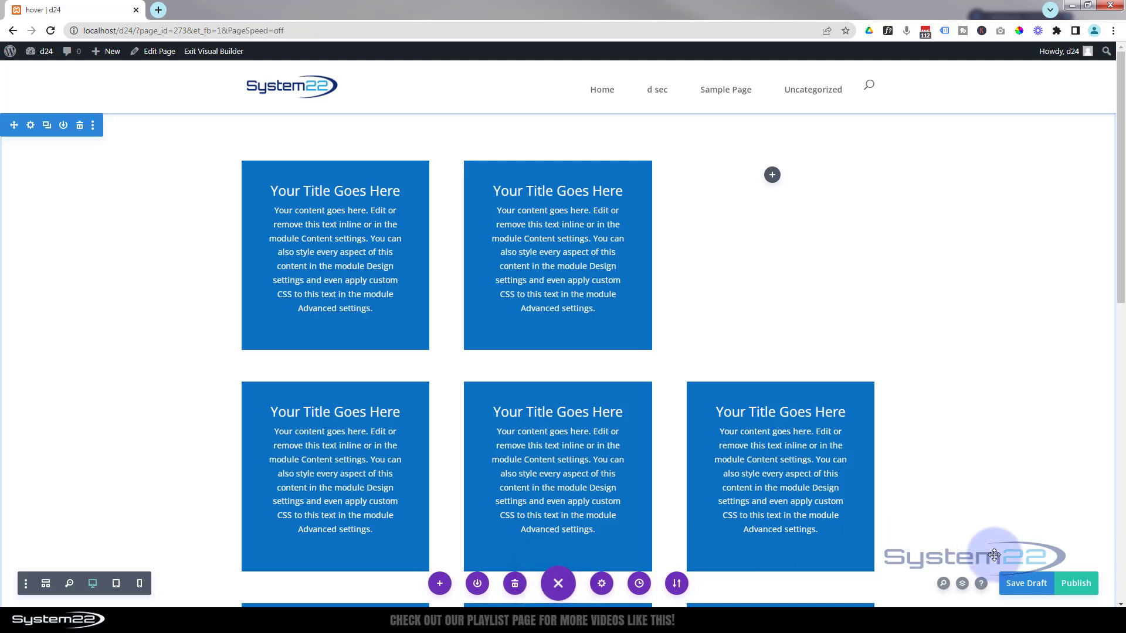
click(1027, 583)
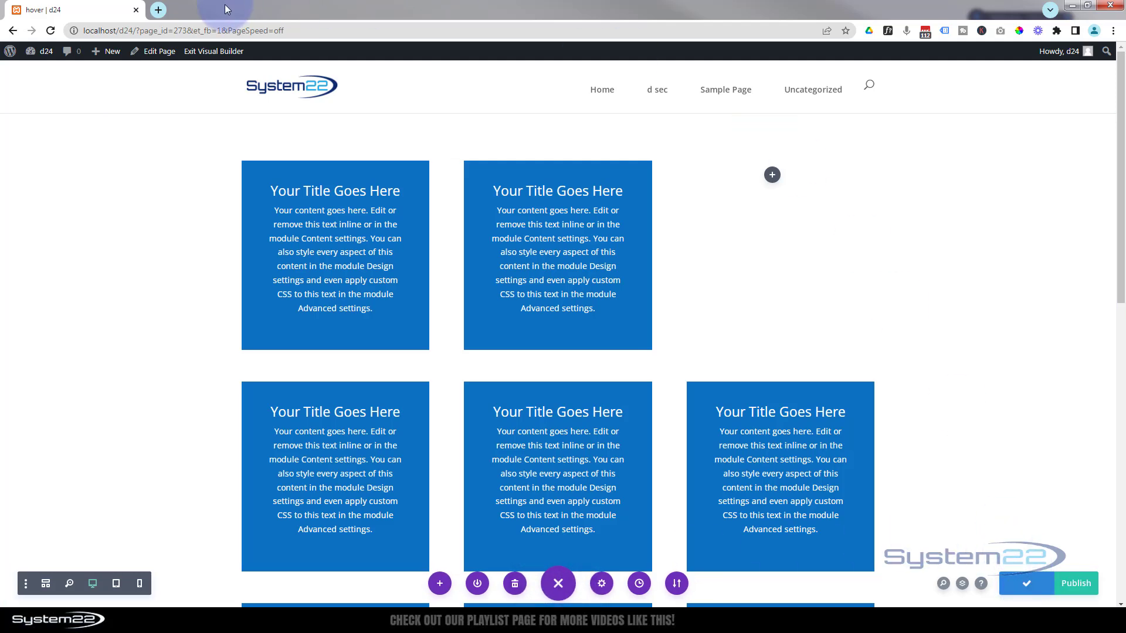
- Exit the Visual Builder and examine the live page's hover effects, including the three image cards in the last row
click(195, 51)
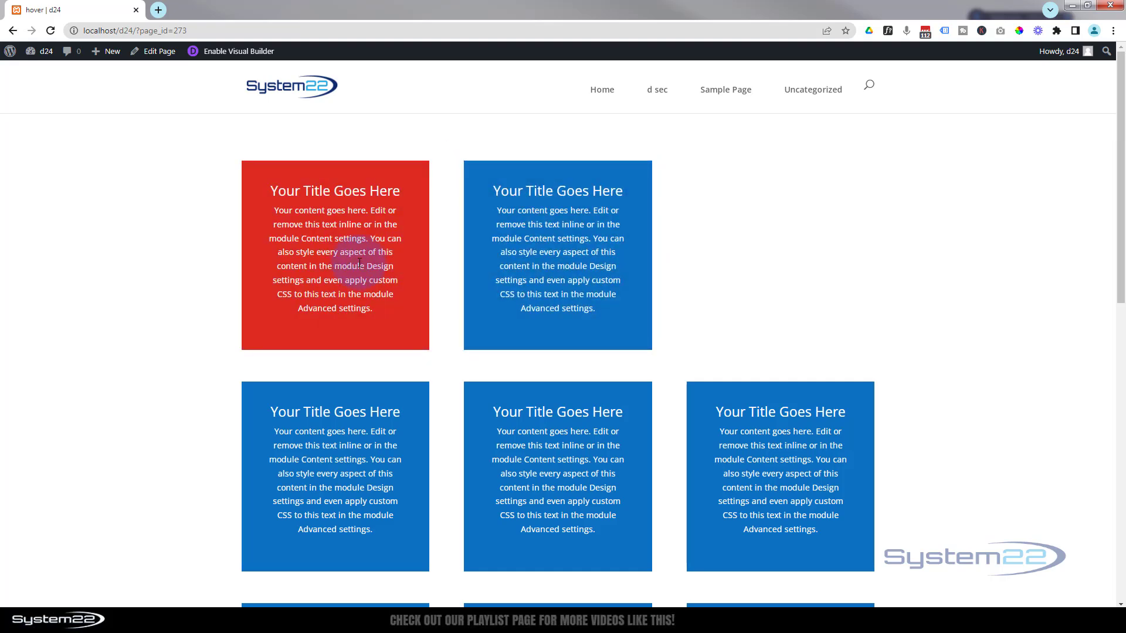
scroll(160, 269, down, 5)
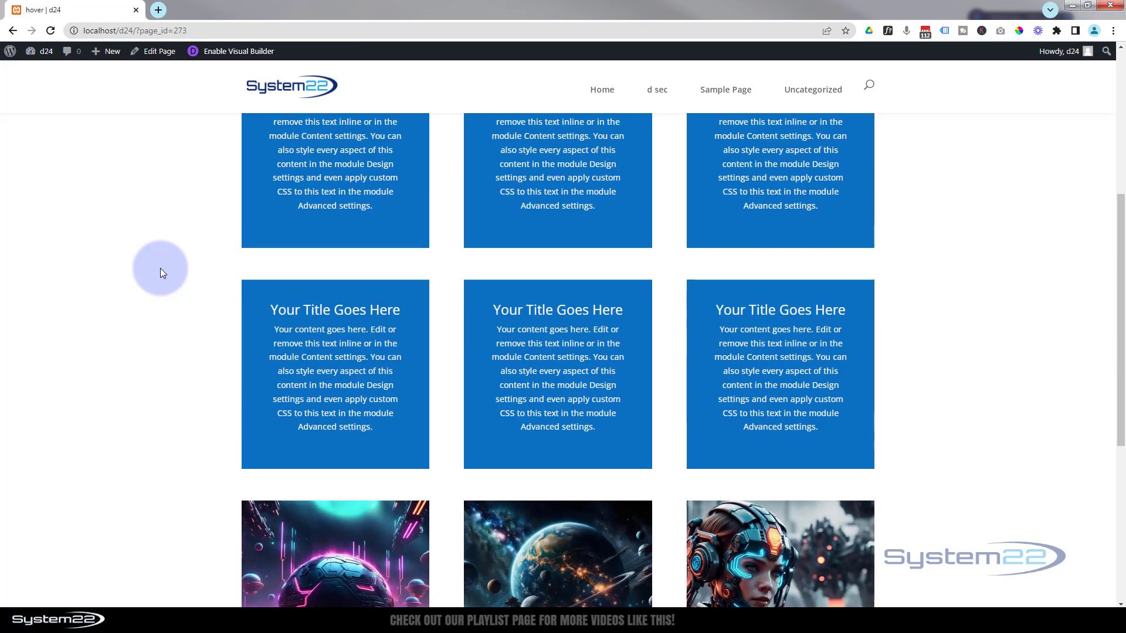
scroll(161, 268, down, 1)
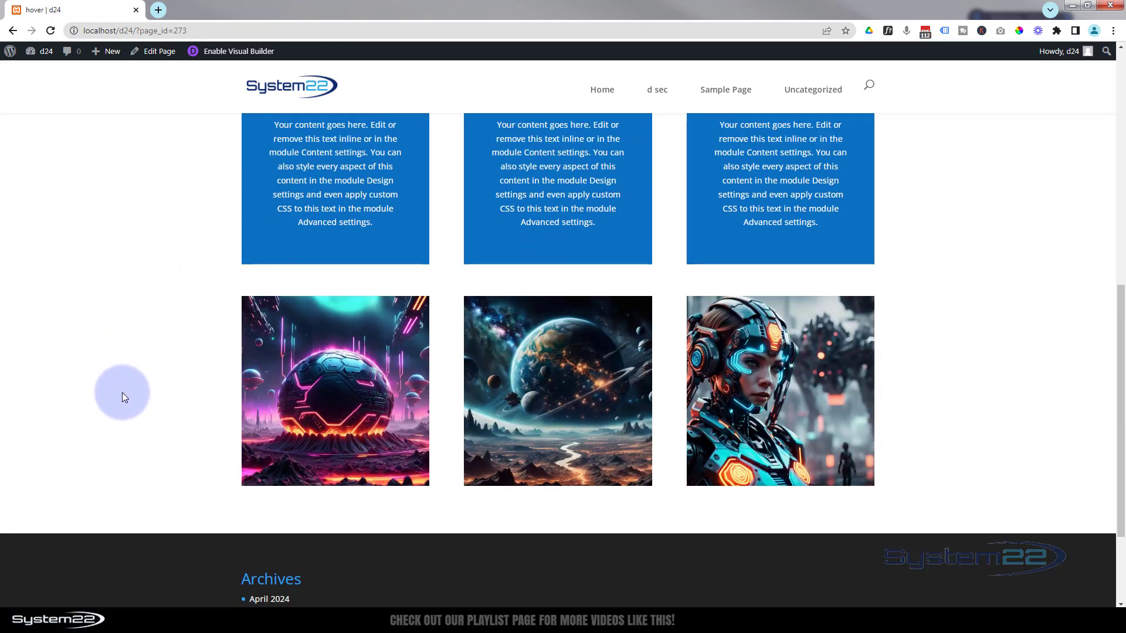
mouse_move(322, 397)
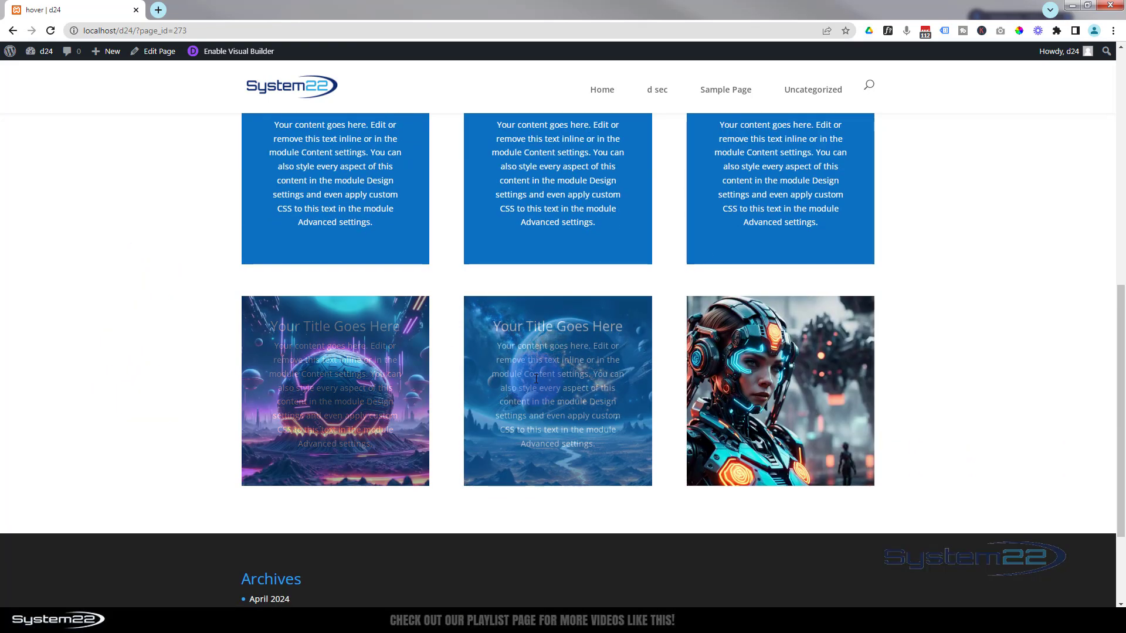
mouse_move(733, 380)
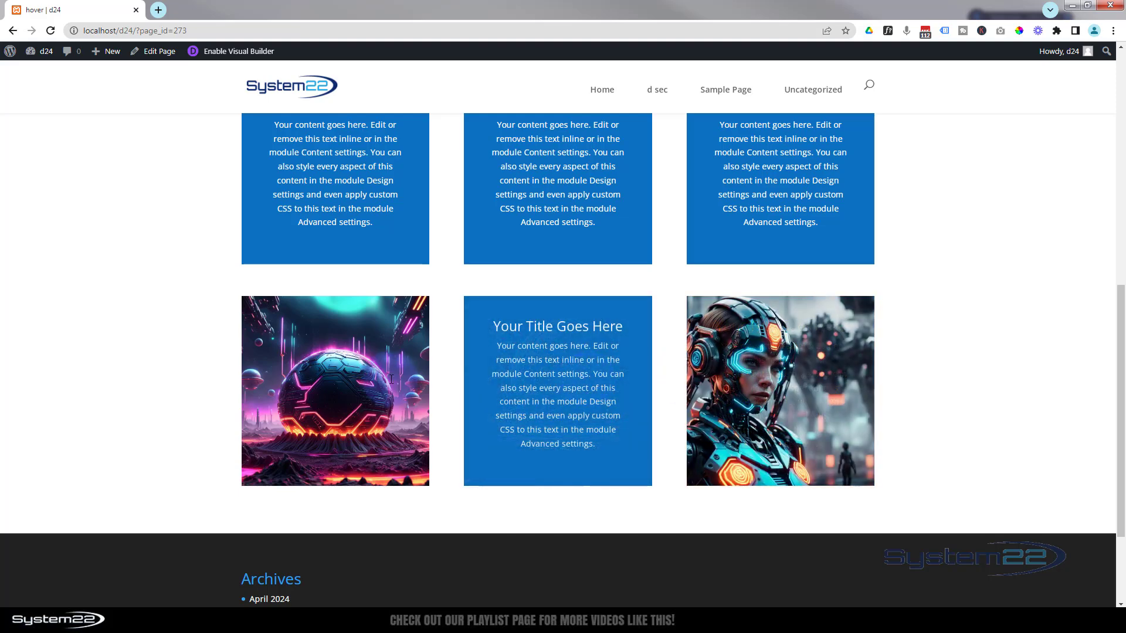
mouse_move(368, 384)
mouse_move(588, 387)
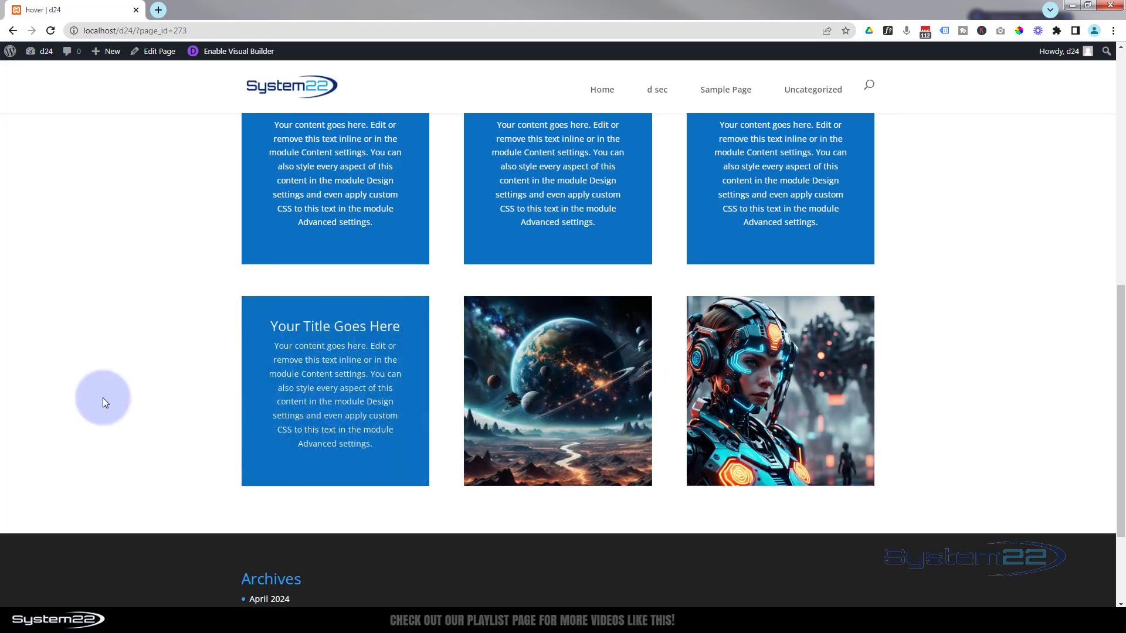
- Reopen the Visual Builder, duplicate the first Call To Action module and move the copy into the first row's third column
click(240, 52)
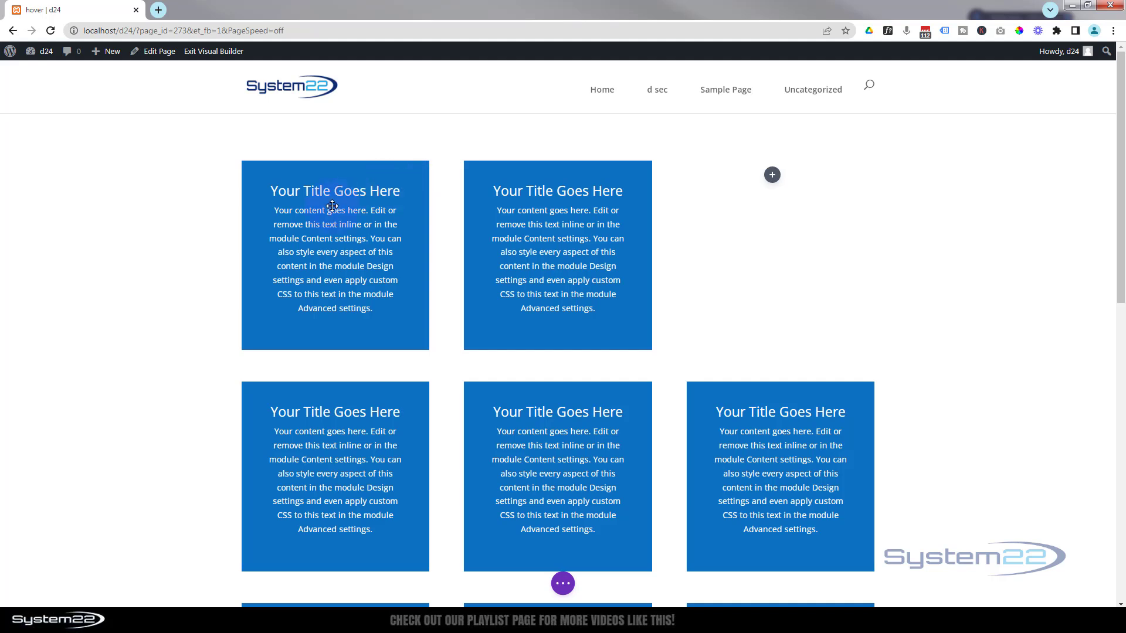
mouse_move(326, 202)
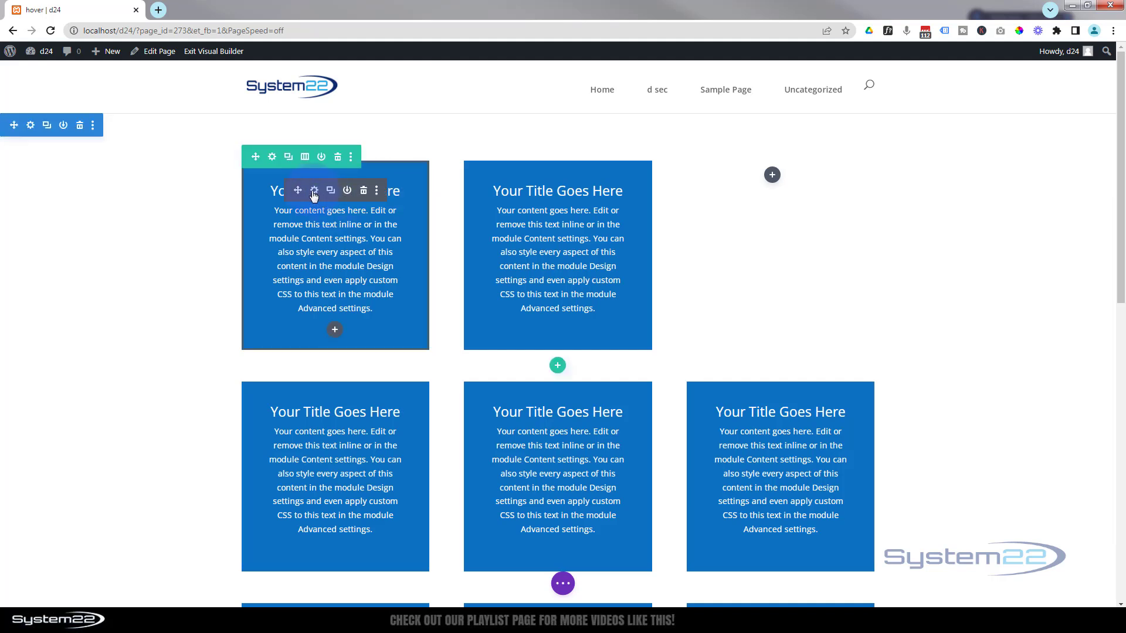
click(332, 192)
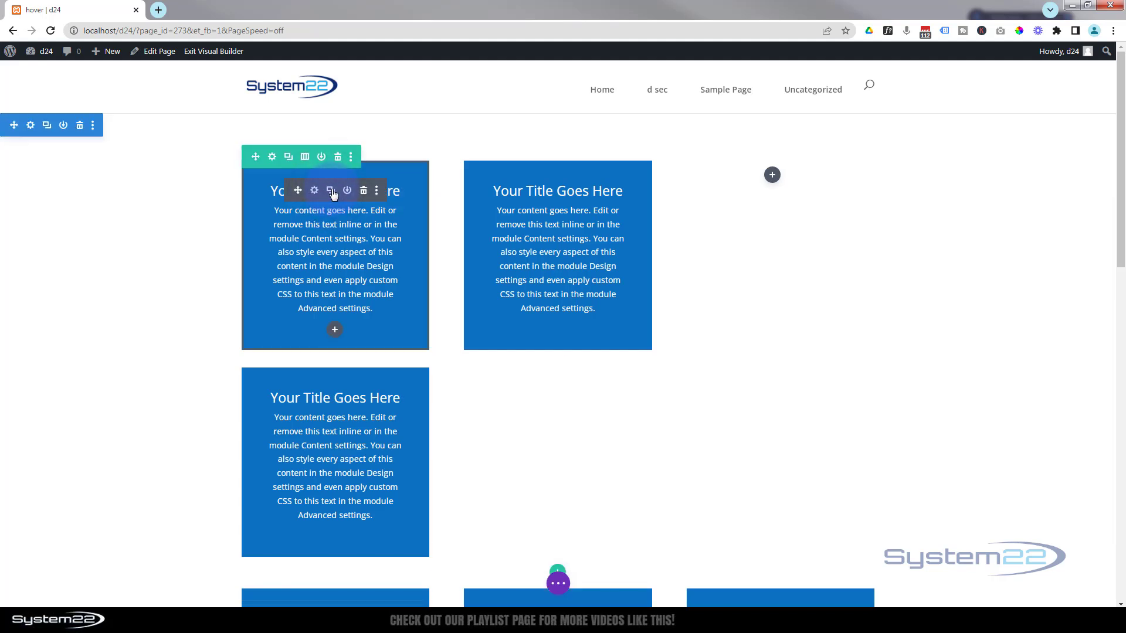
drag(300, 193, 774, 177)
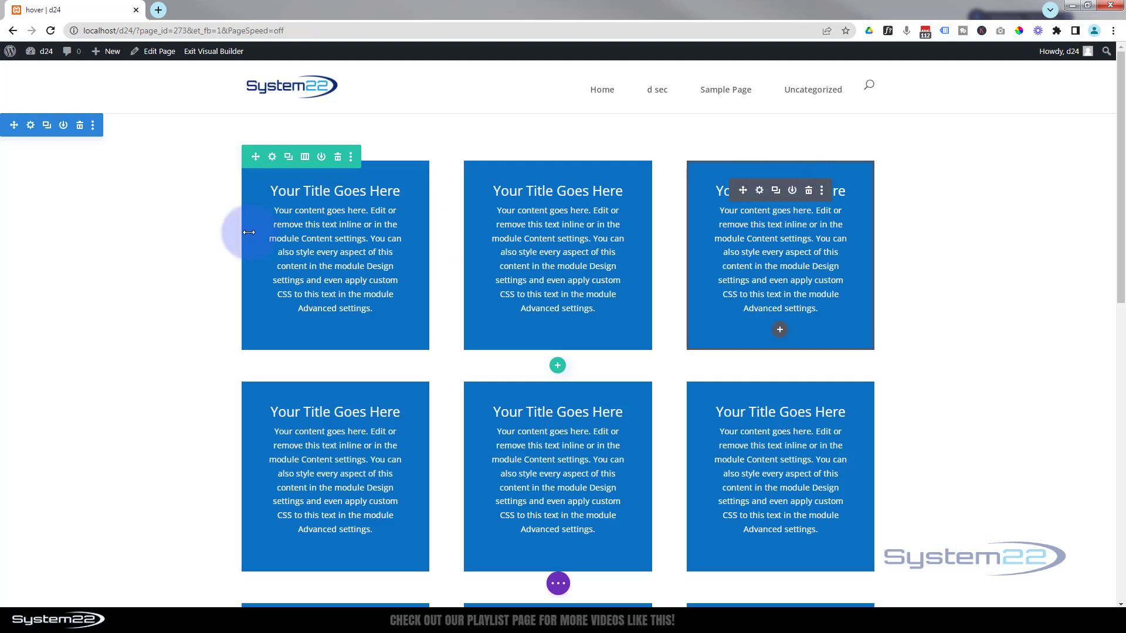
- Give the first row's third column the robed wizard background image from the media library and apply the column and row settings
click(272, 157)
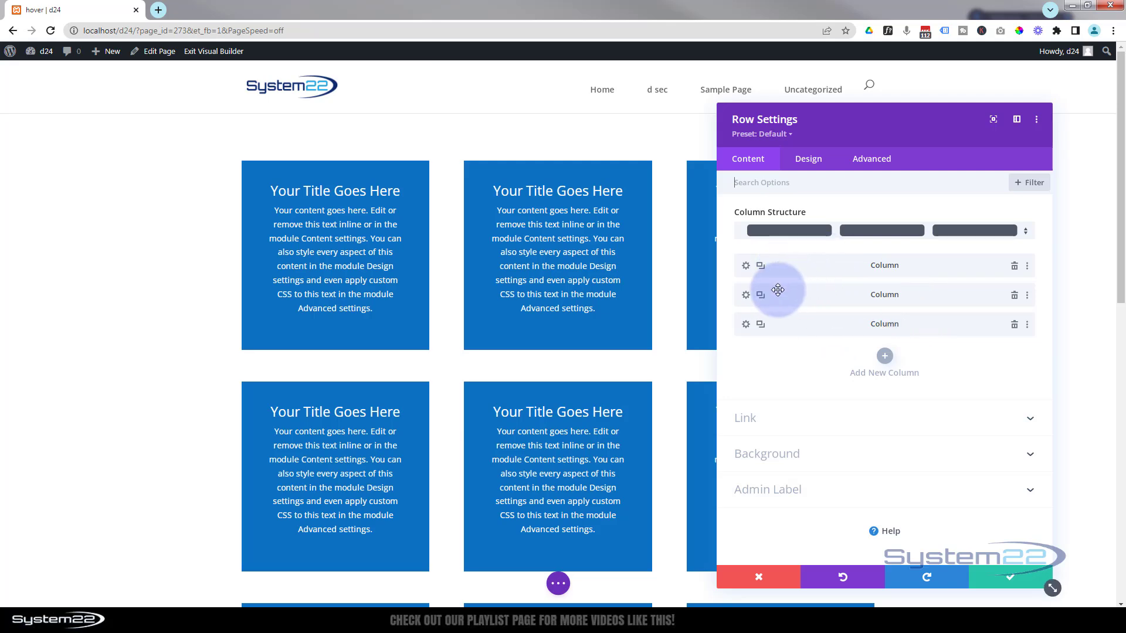
drag(896, 141, 498, 132)
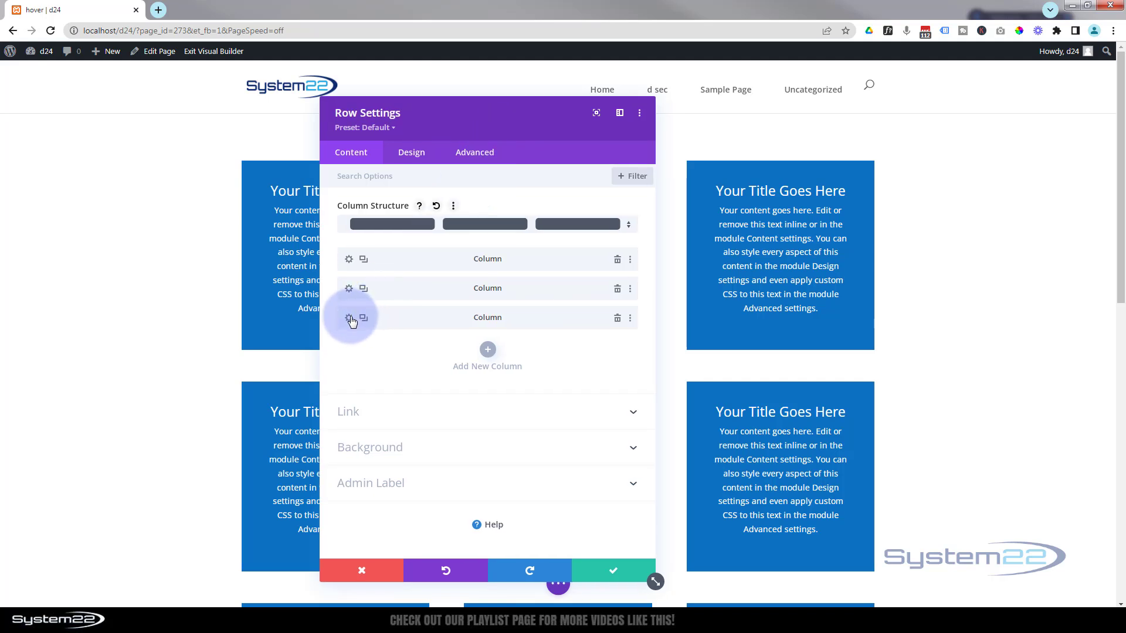
click(349, 318)
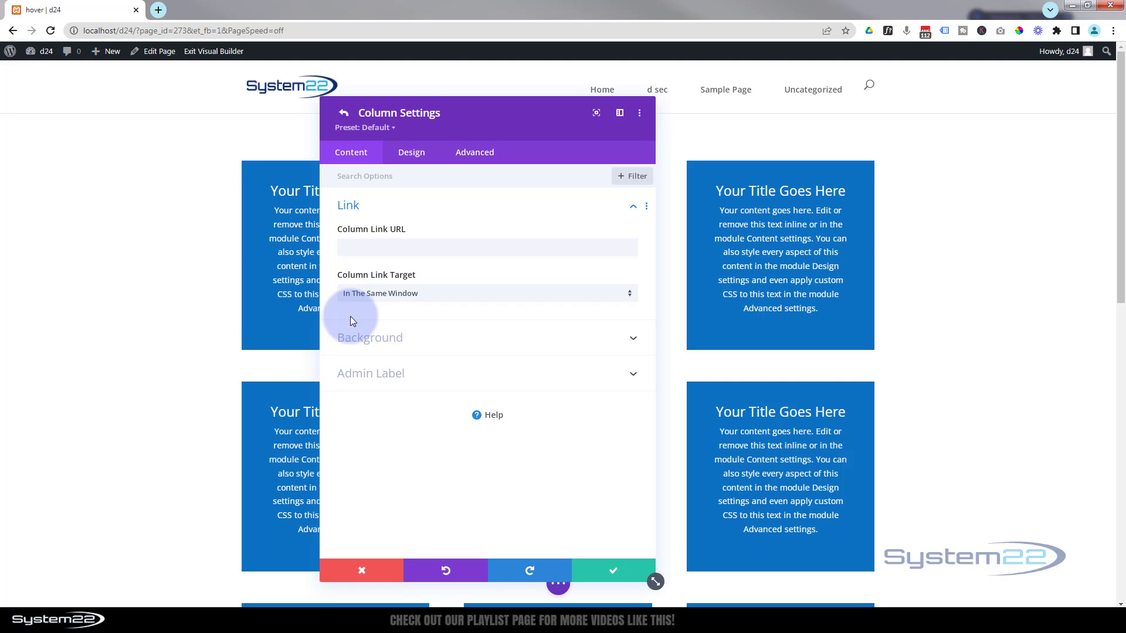
click(466, 350)
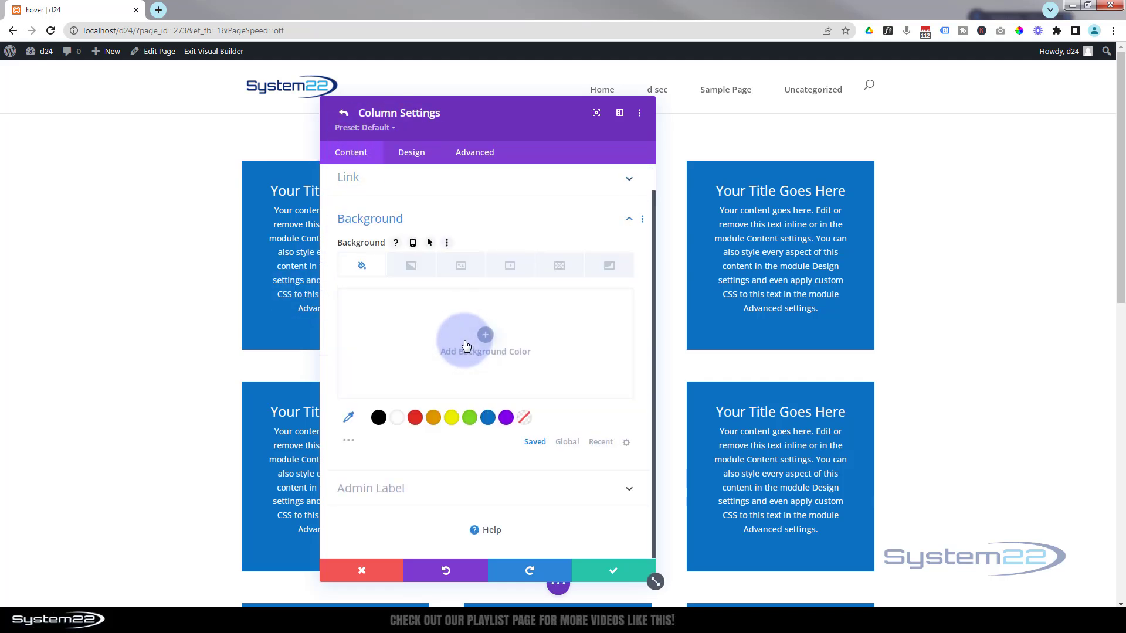
click(460, 266)
click(482, 332)
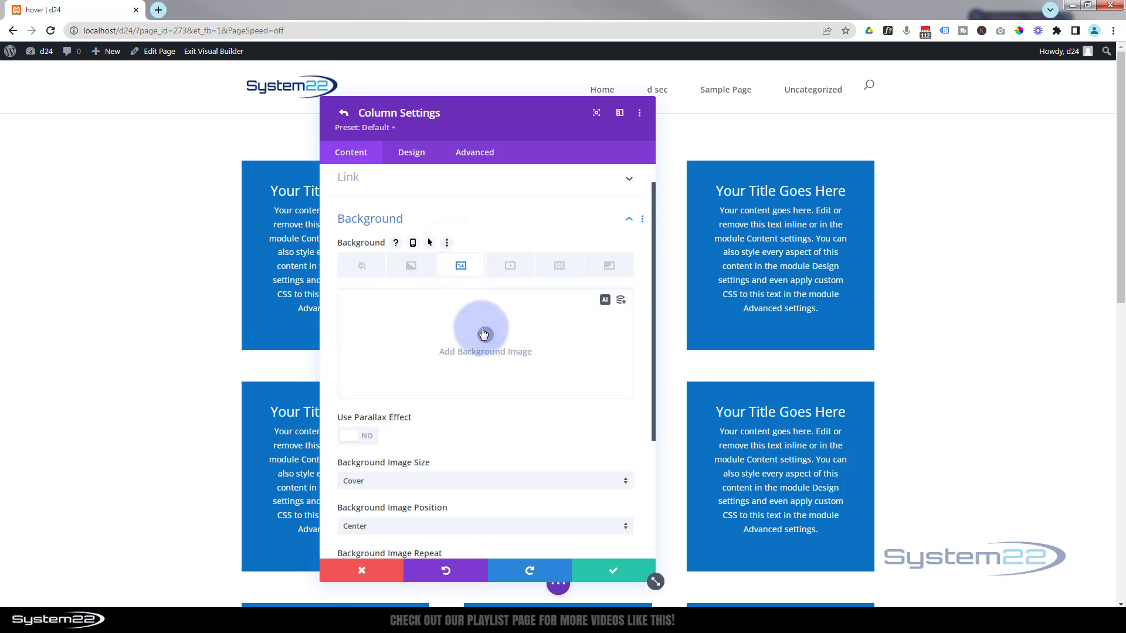
click(483, 333)
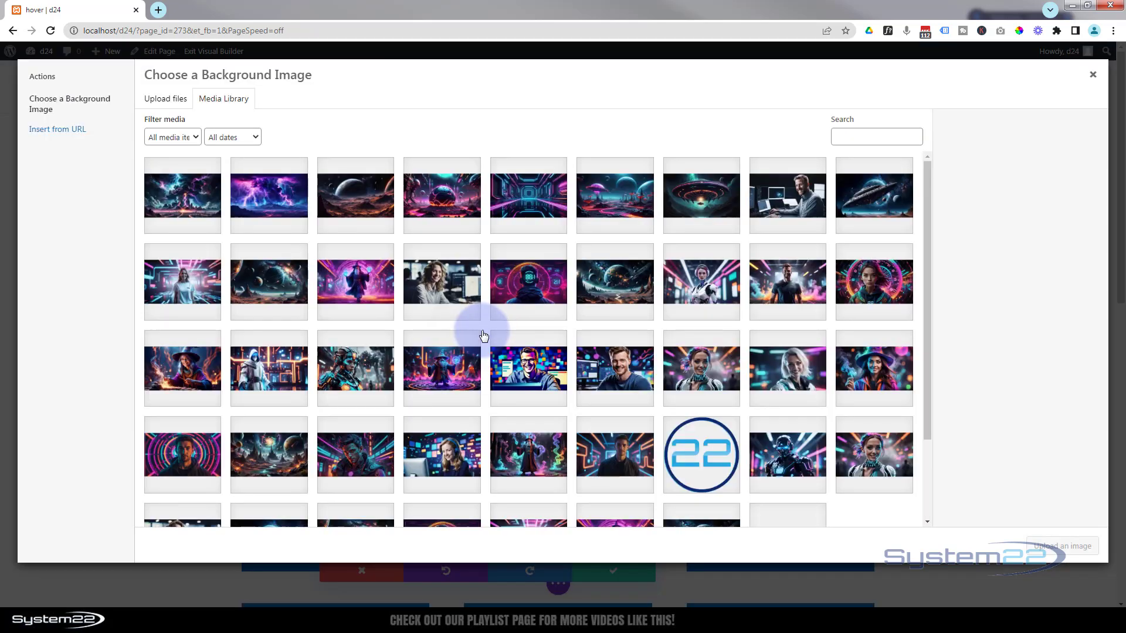
click(349, 302)
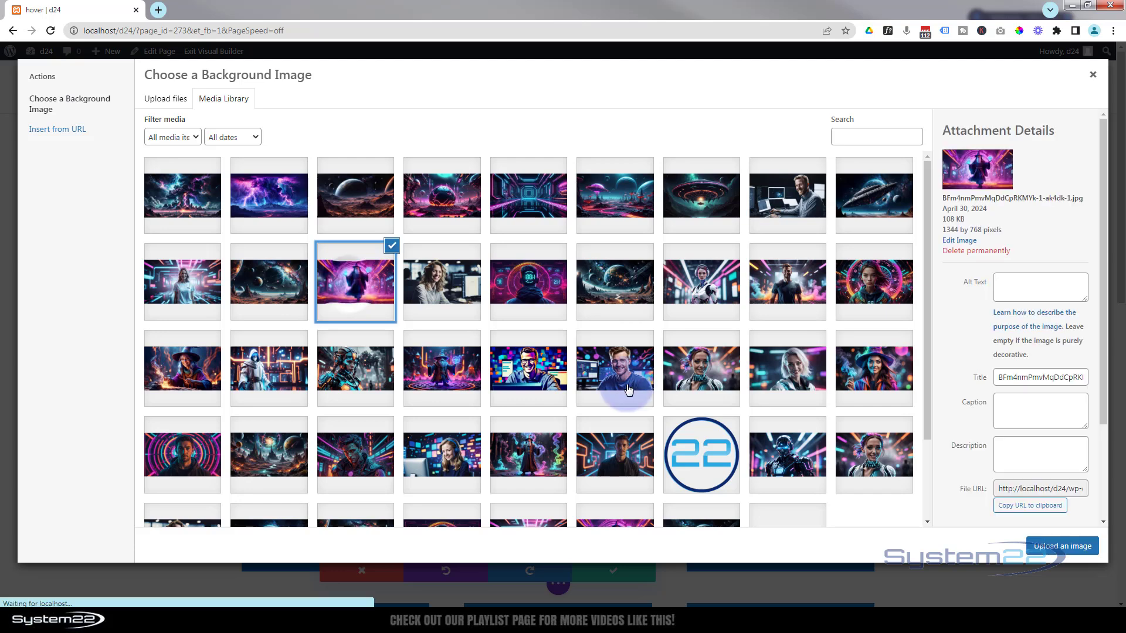
click(1056, 546)
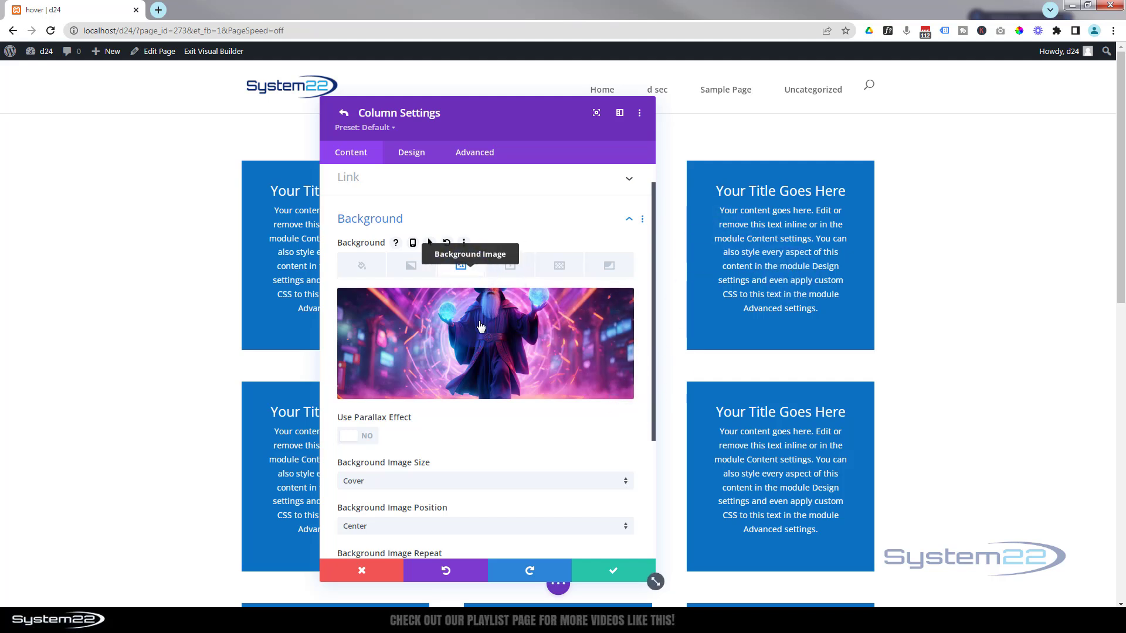
mouse_move(499, 352)
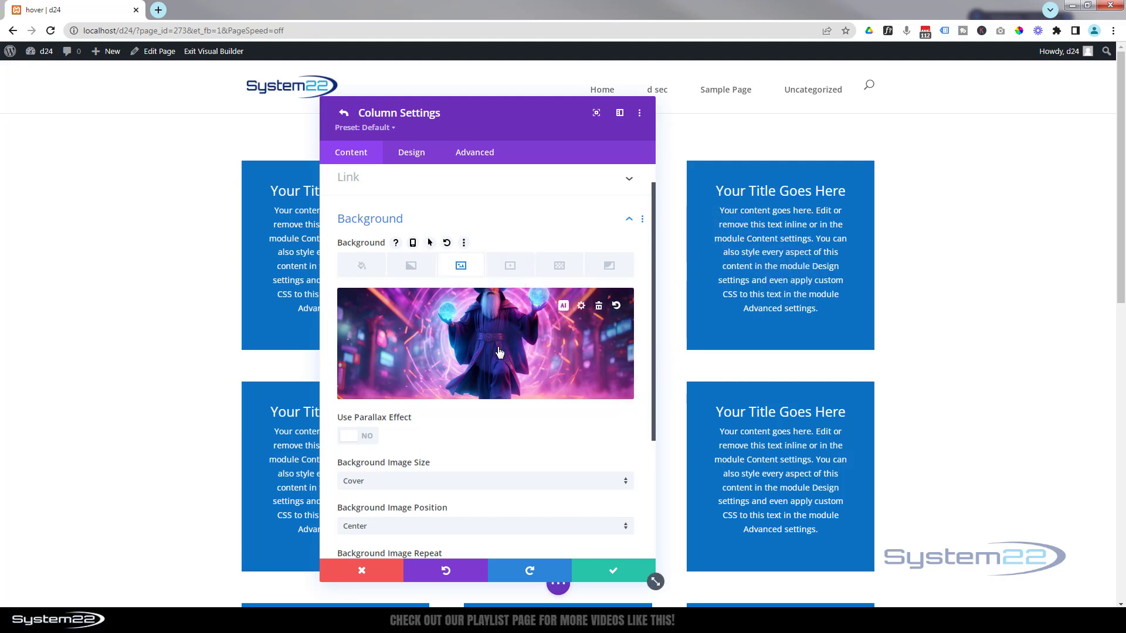
click(610, 577)
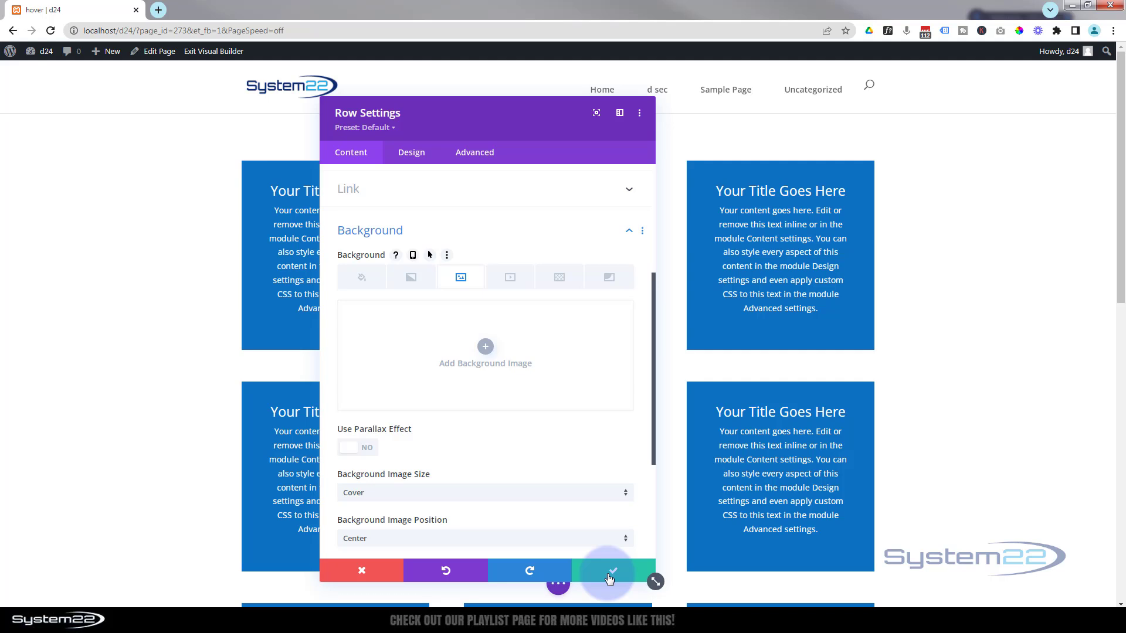
click(610, 577)
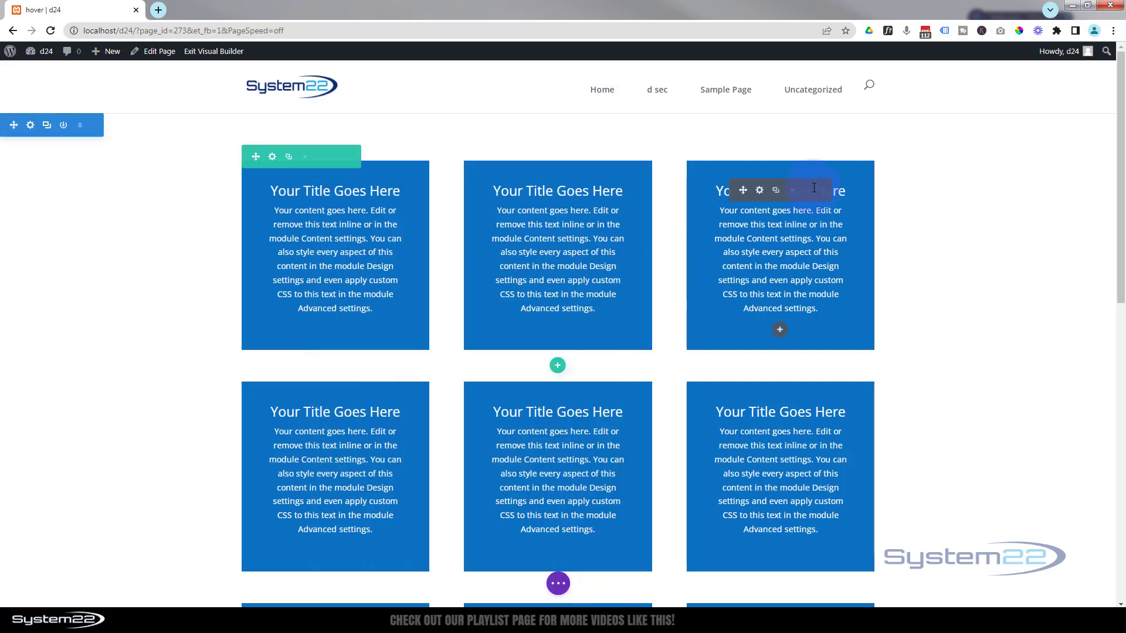
- Set the third Call To Action module's opacity filter to 0% by default and 100% on hover
click(760, 191)
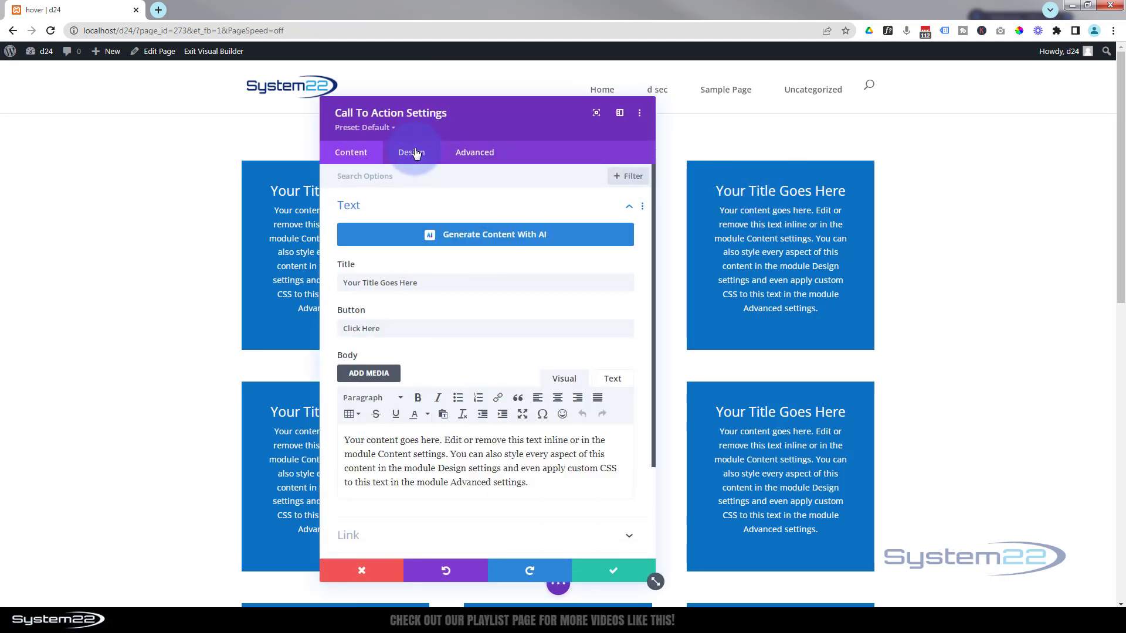
click(412, 153)
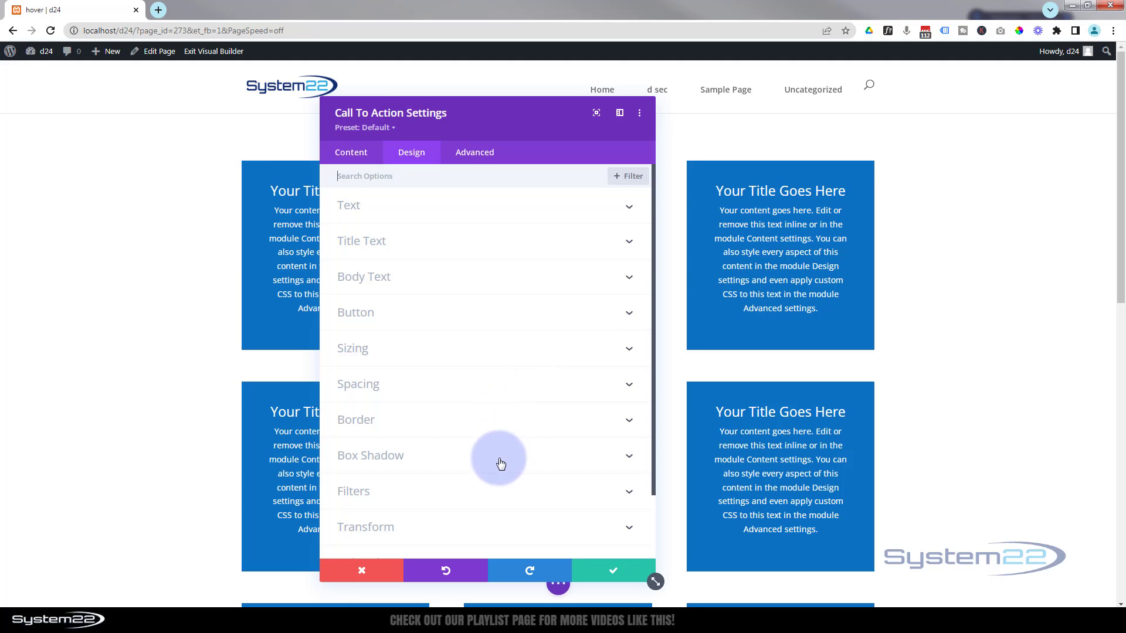
click(496, 491)
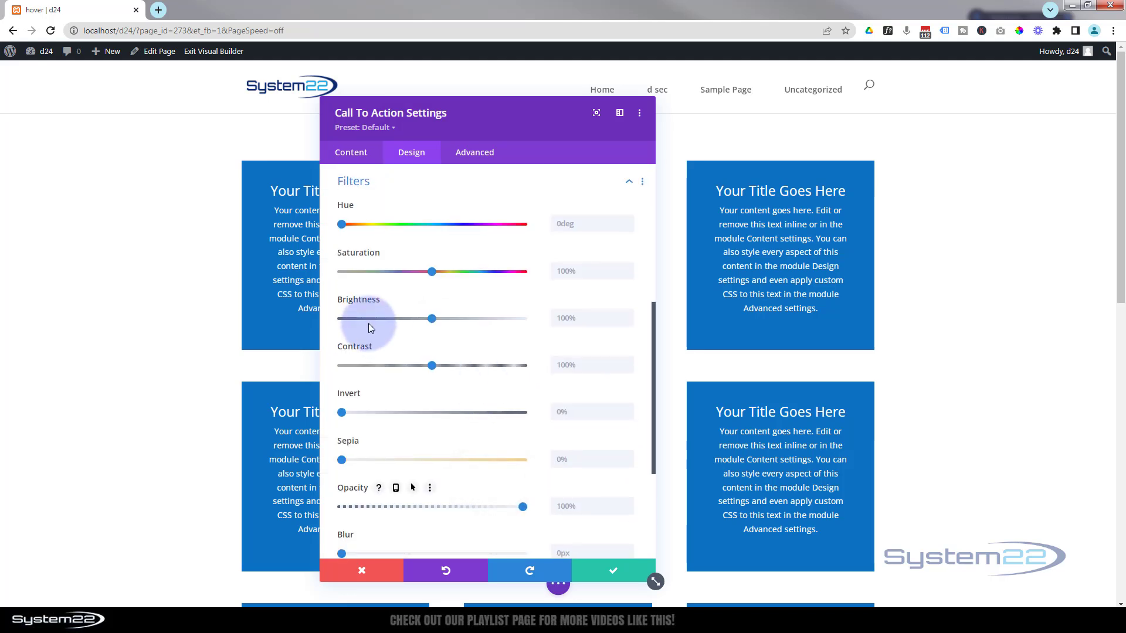
scroll(376, 376, down, 1)
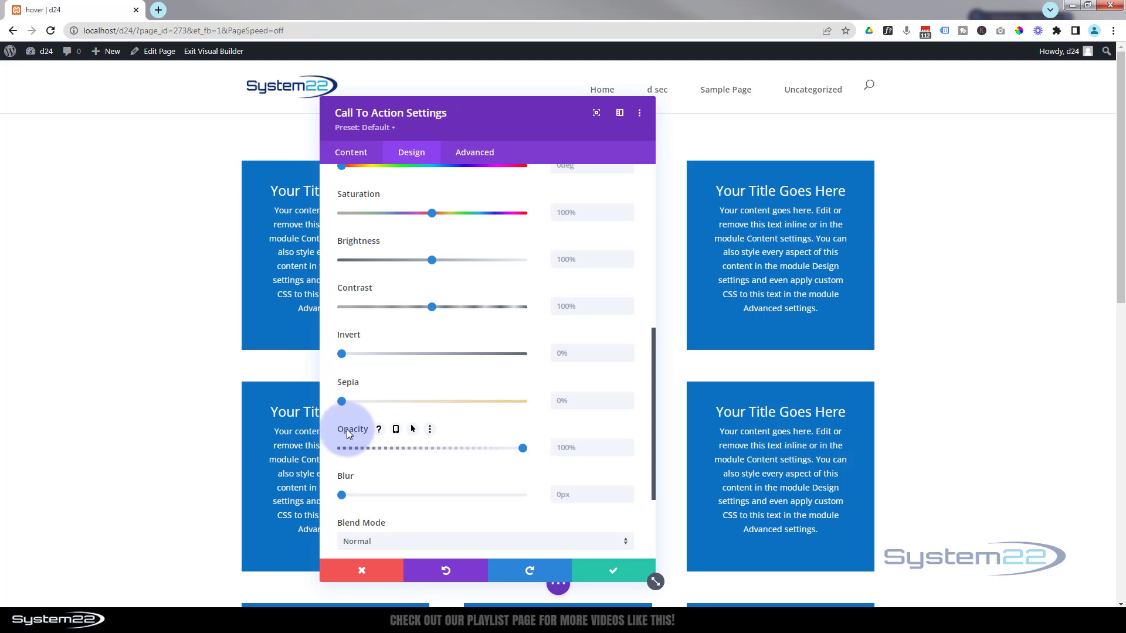
click(413, 430)
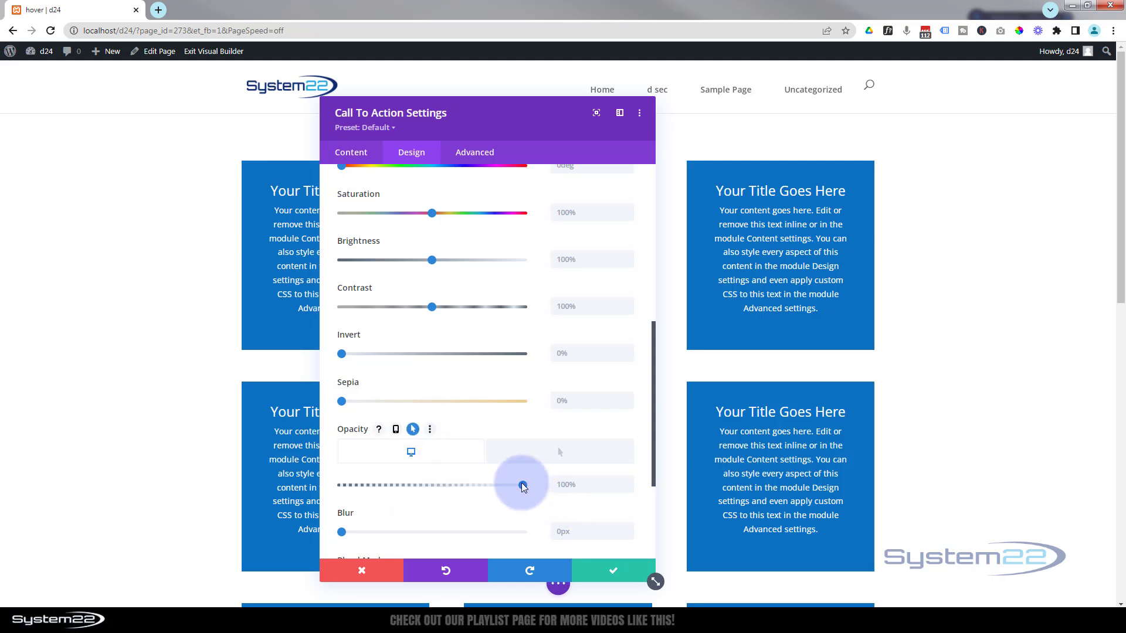
drag(524, 486, 313, 468)
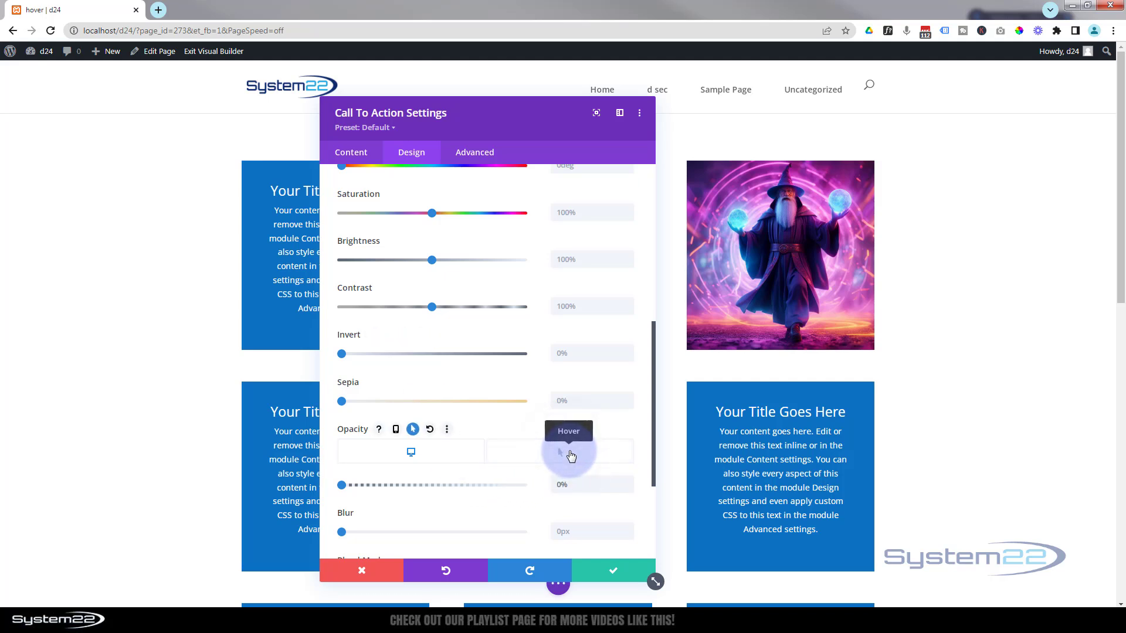
click(567, 453)
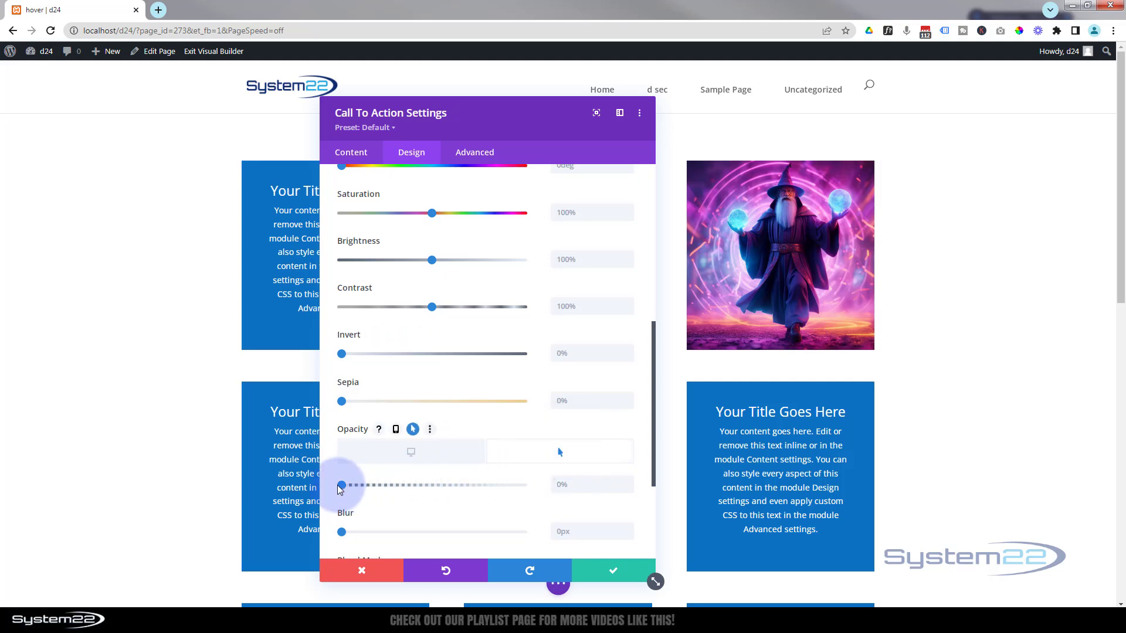
drag(340, 487, 523, 486)
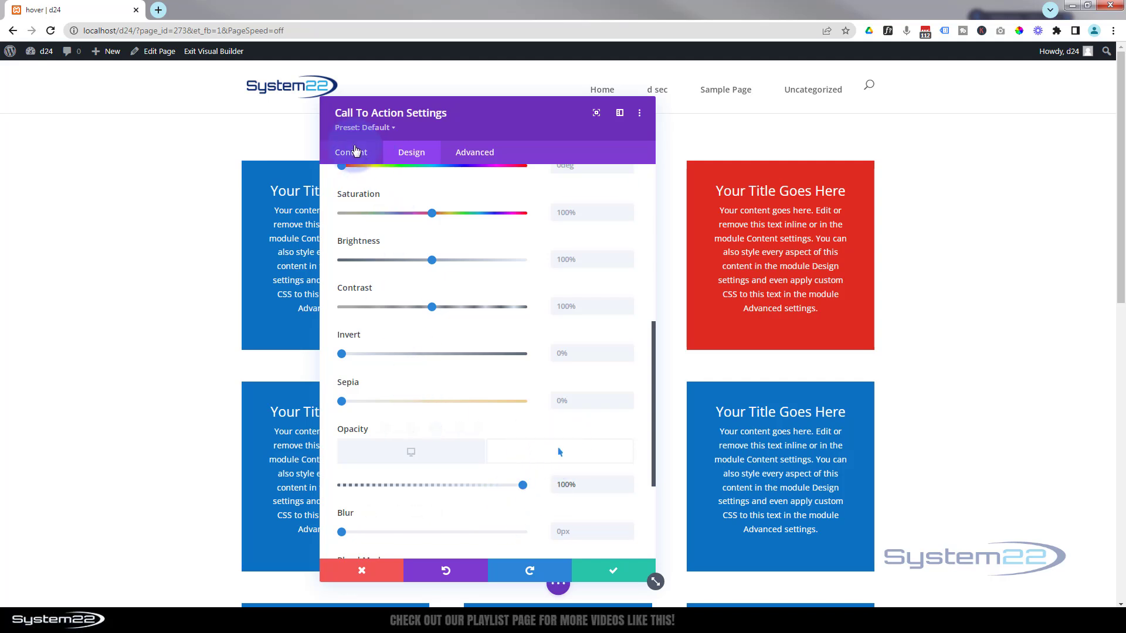
- Change the third Call To Action module's hover background colour to blue
click(352, 153)
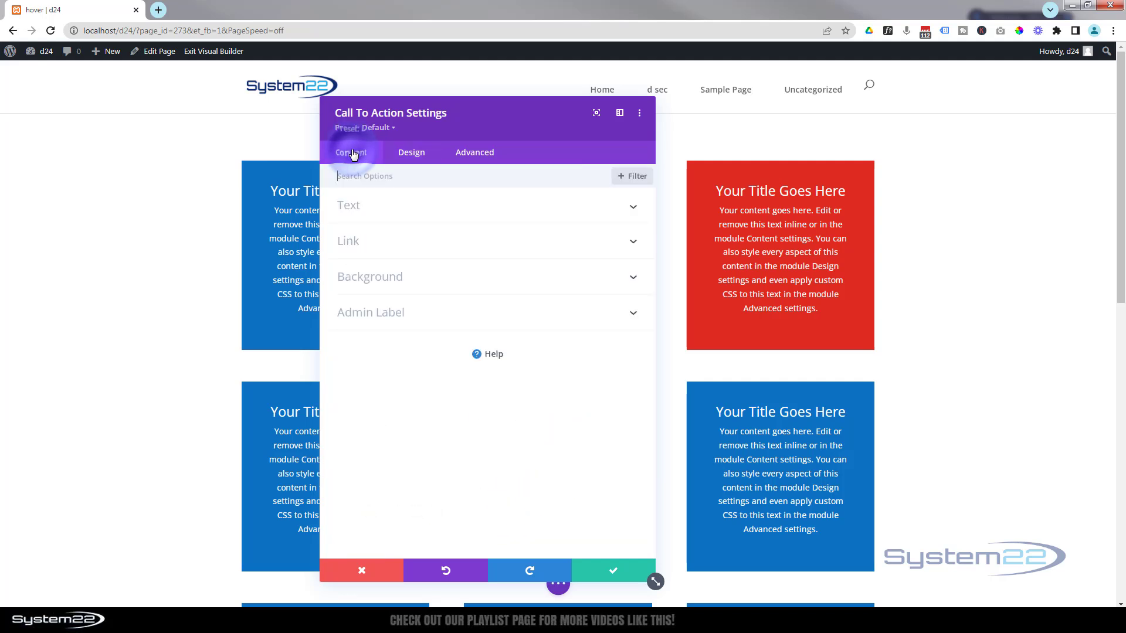
click(406, 285)
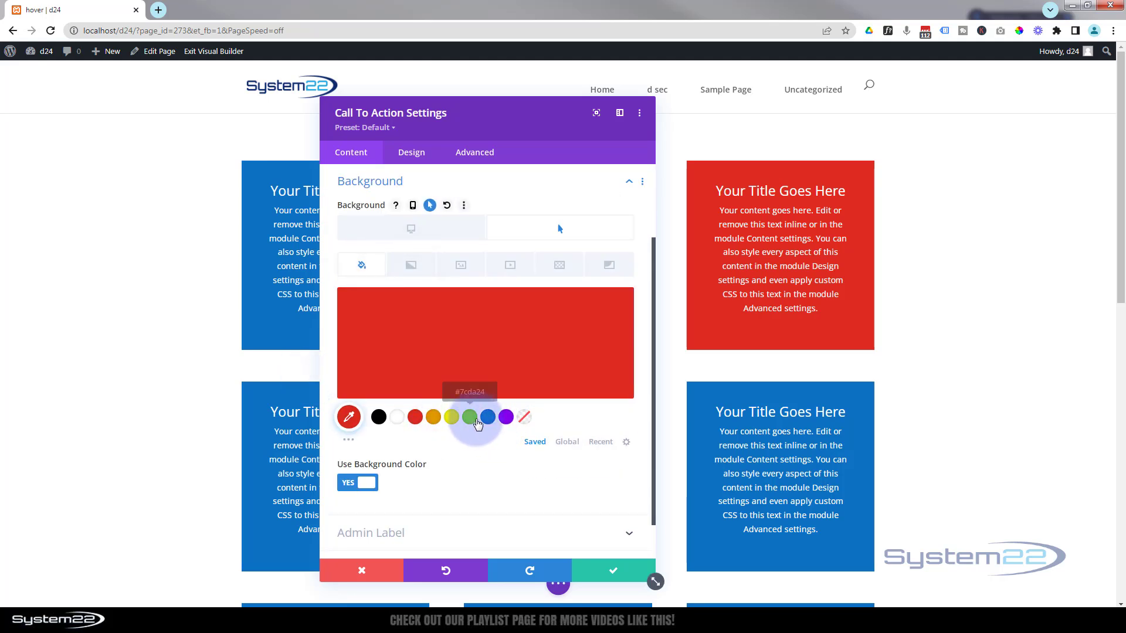
click(486, 417)
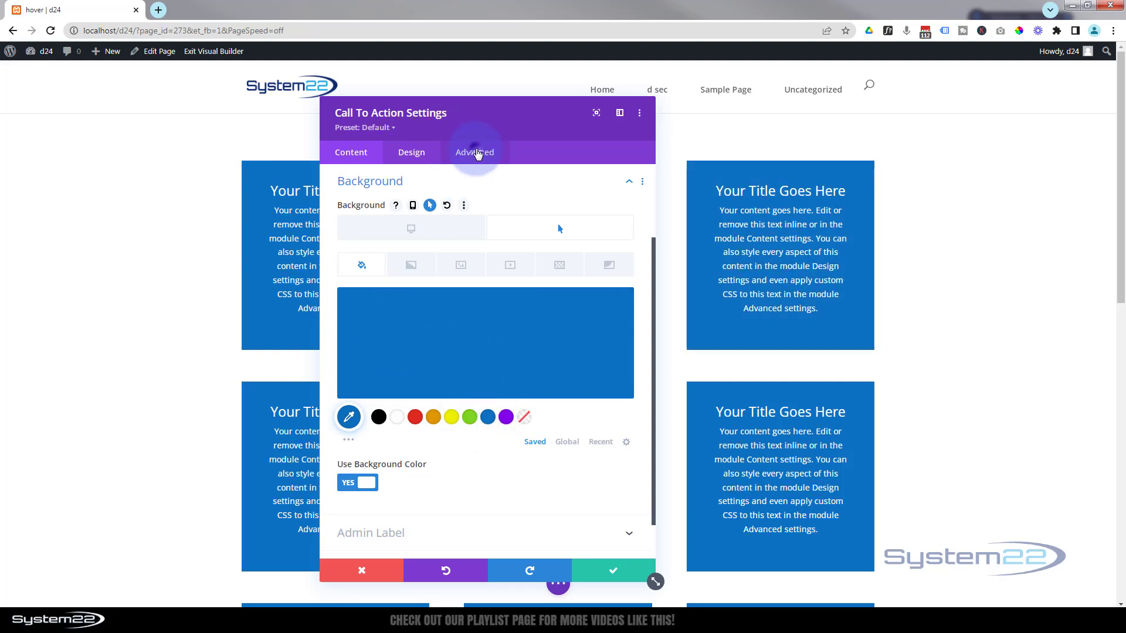
- Set the third Call To Action module's transition duration to 750ms
click(477, 154)
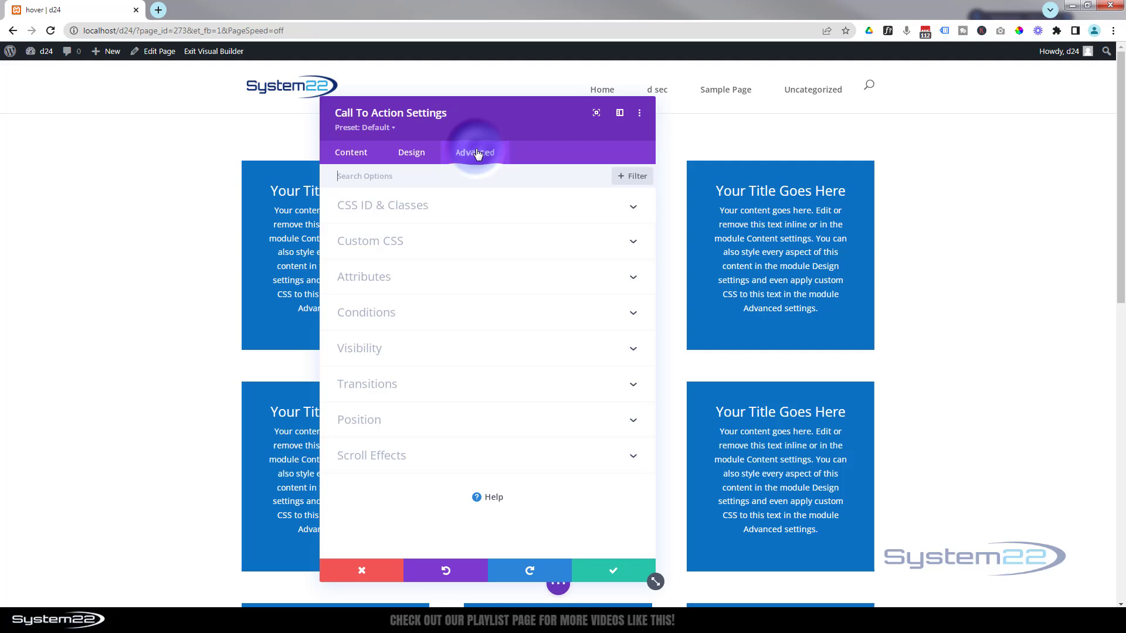
click(478, 390)
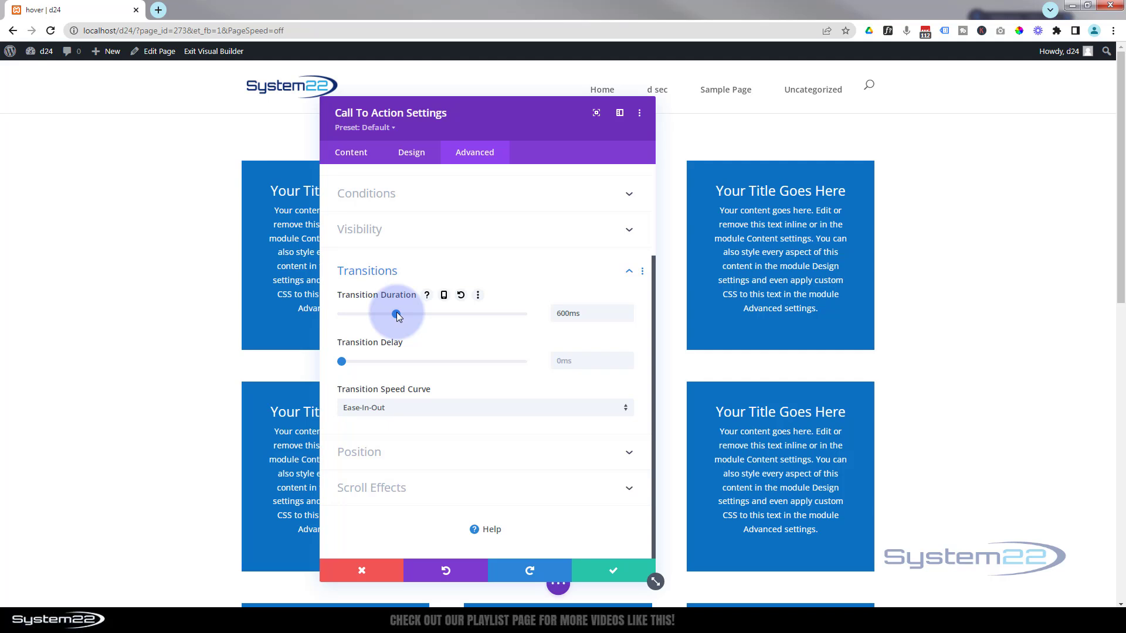
drag(396, 315, 491, 314)
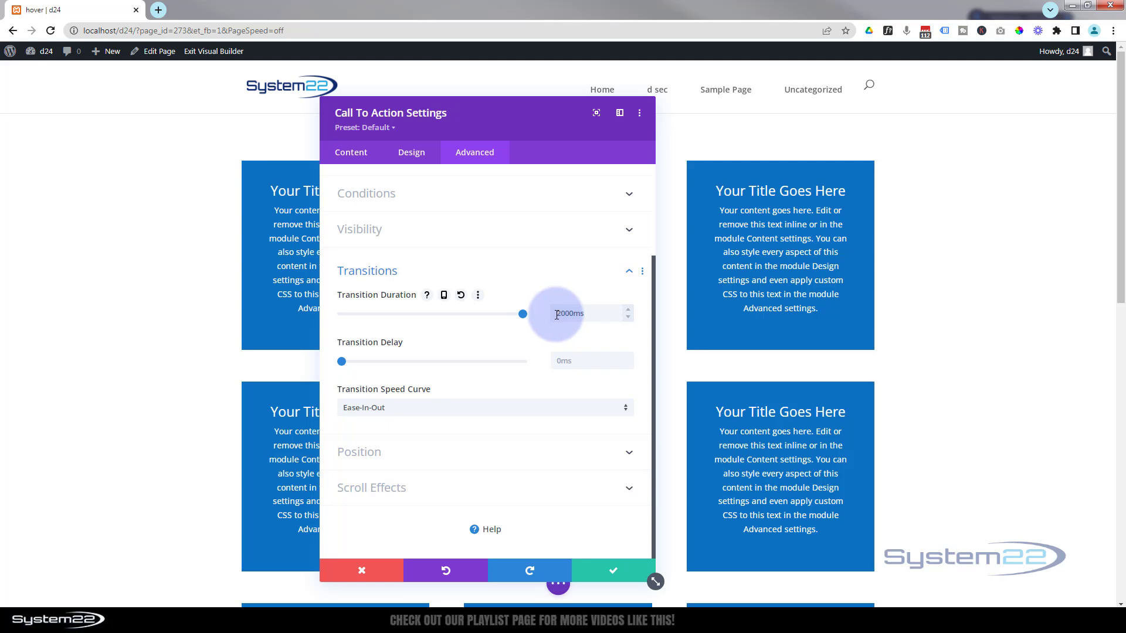
drag(557, 313, 560, 313)
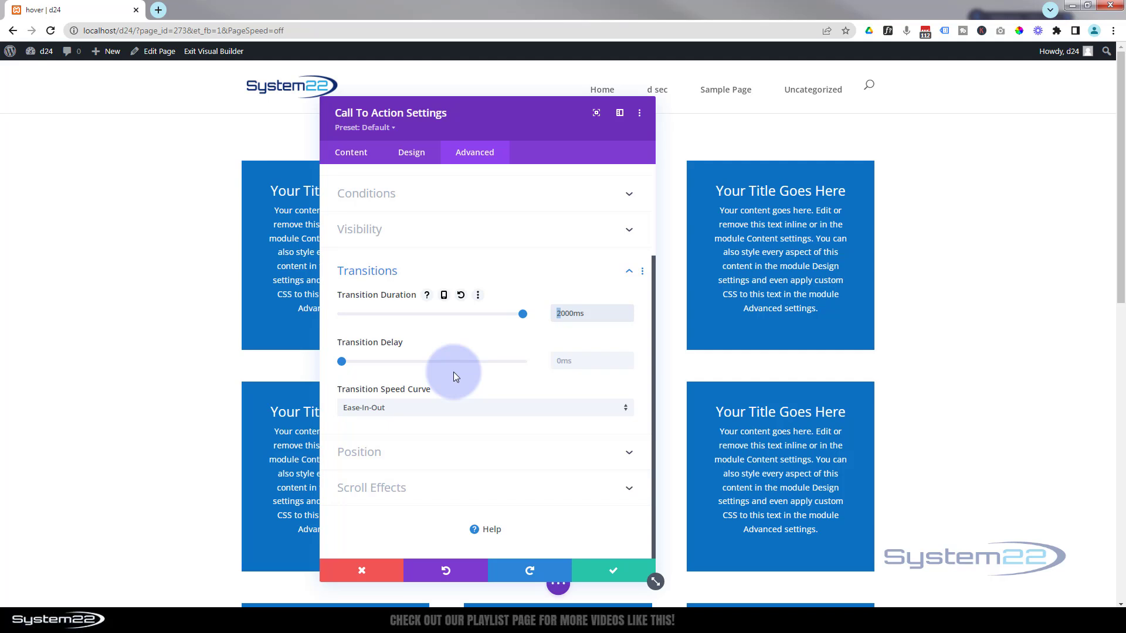
text(5)
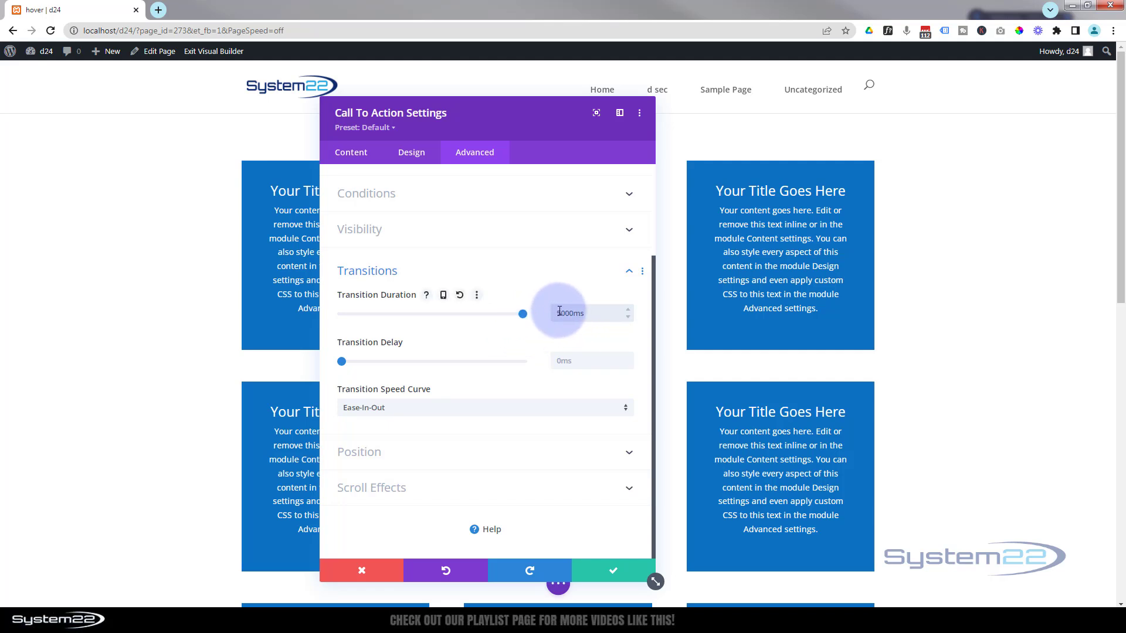
drag(557, 314, 573, 312)
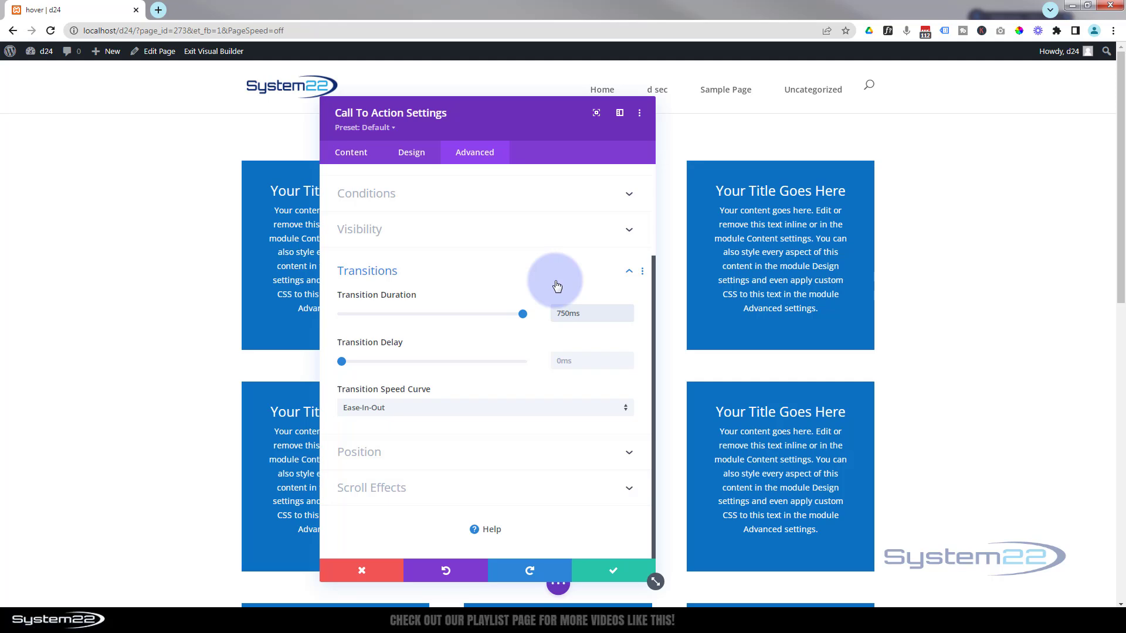
- Apply the third Call To Action module's settings and save the page as a draft
click(622, 578)
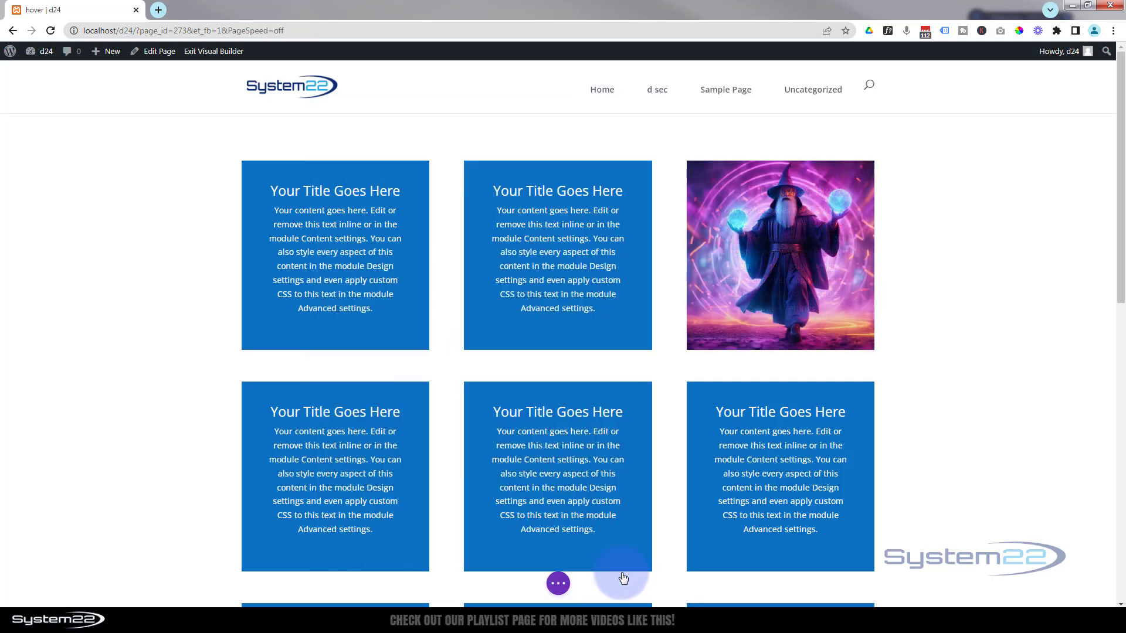
click(560, 586)
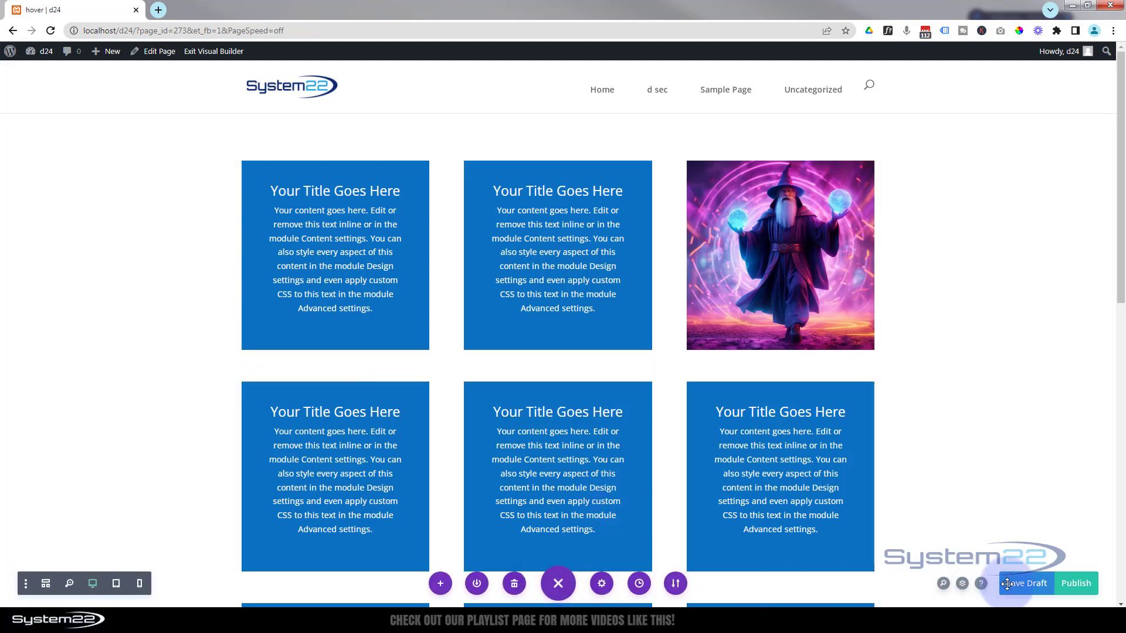
click(1025, 587)
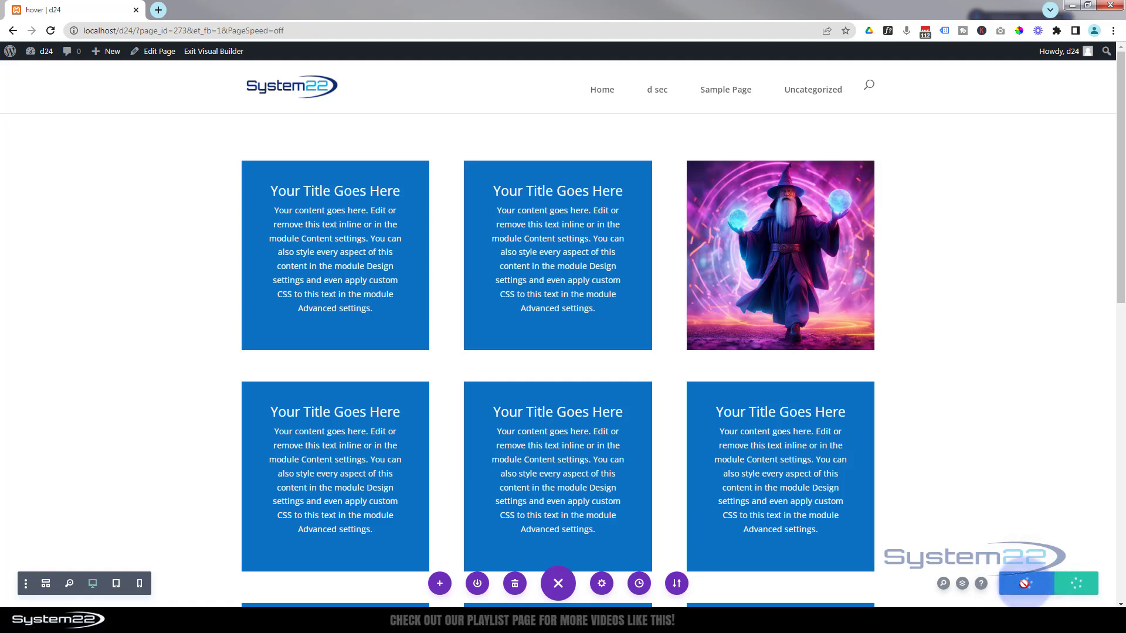
- Exit the Visual Builder and examine the wizard image card's hover effect on the live page
click(225, 52)
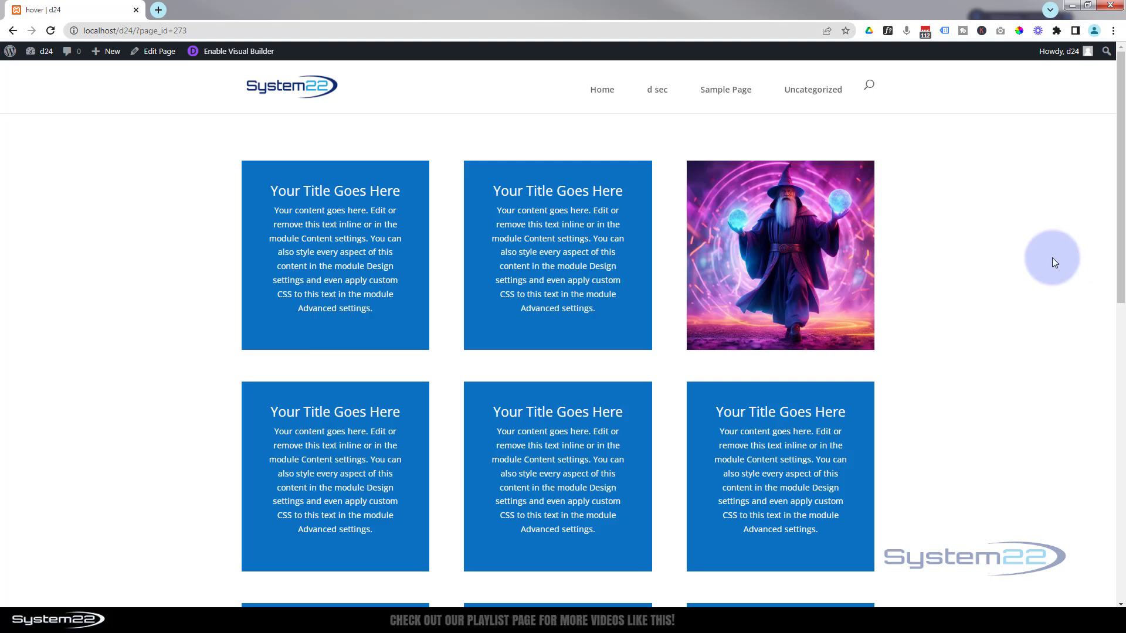
mouse_move(814, 301)
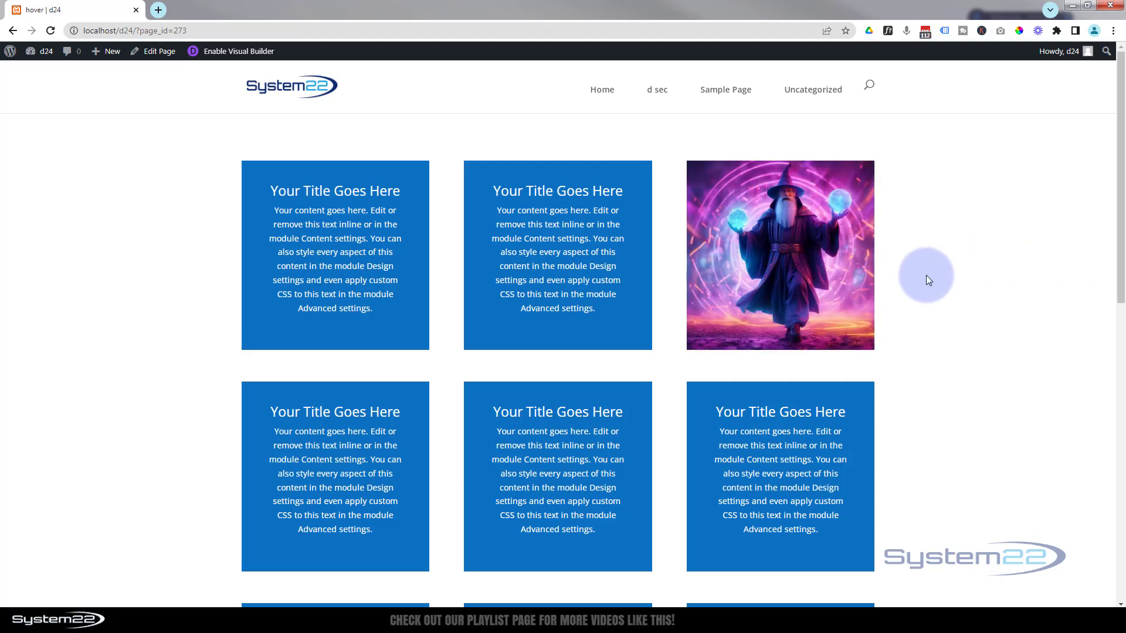
mouse_move(822, 270)
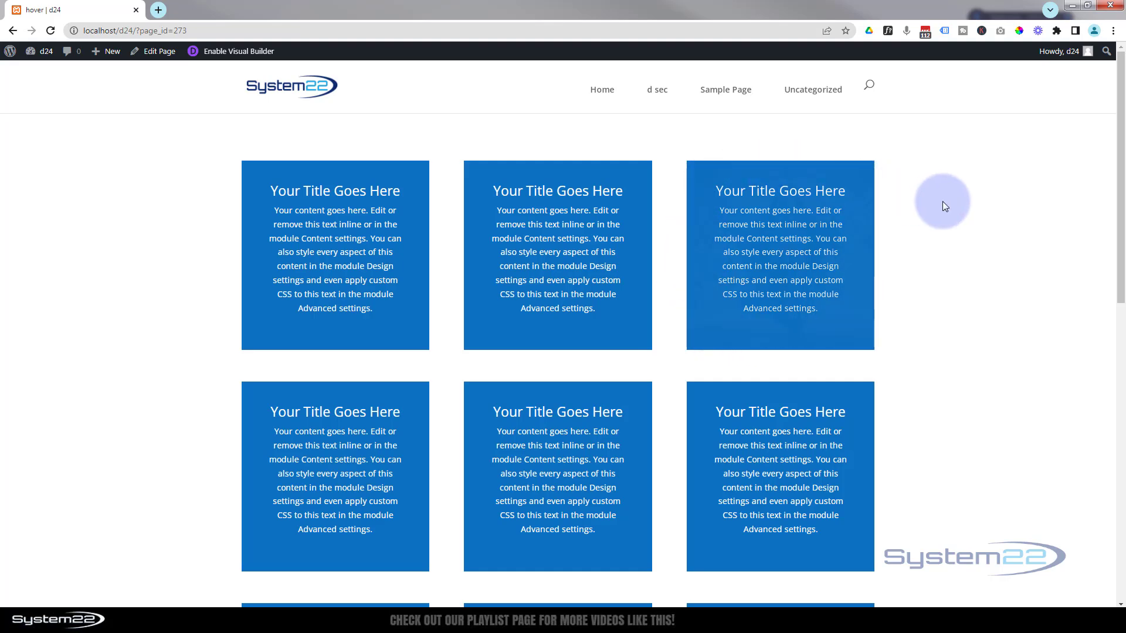
mouse_move(861, 220)
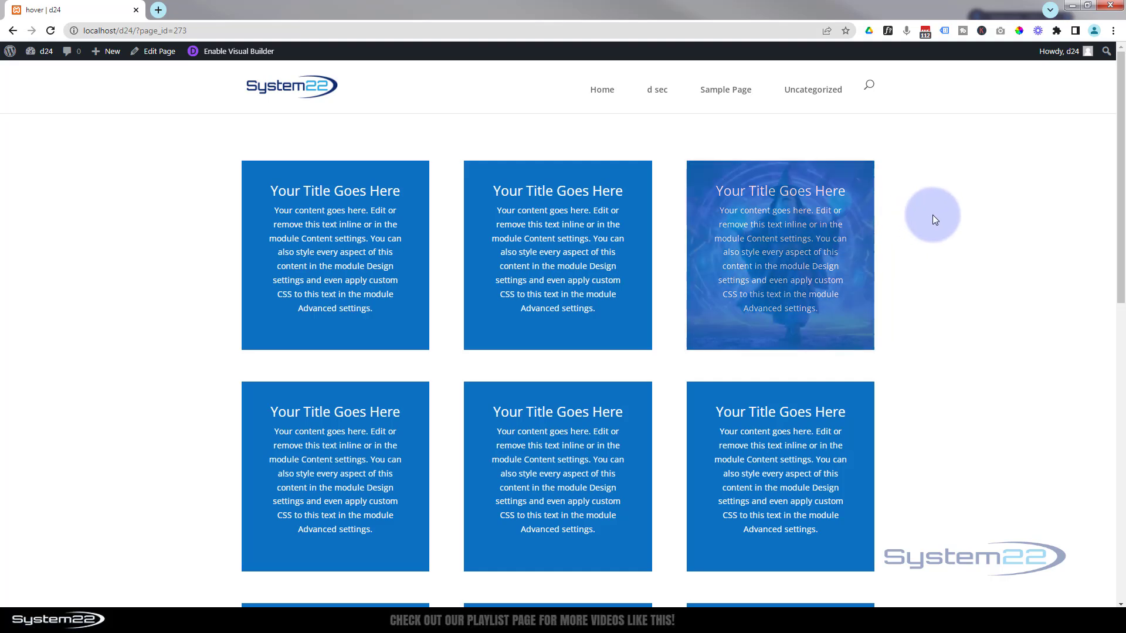
- Enable the Visual Builder and make the wizard image module's hover background colour semi-transparent blue, rgba(12,113,195,0.74), applying the module settings
mouse_move(580, 225)
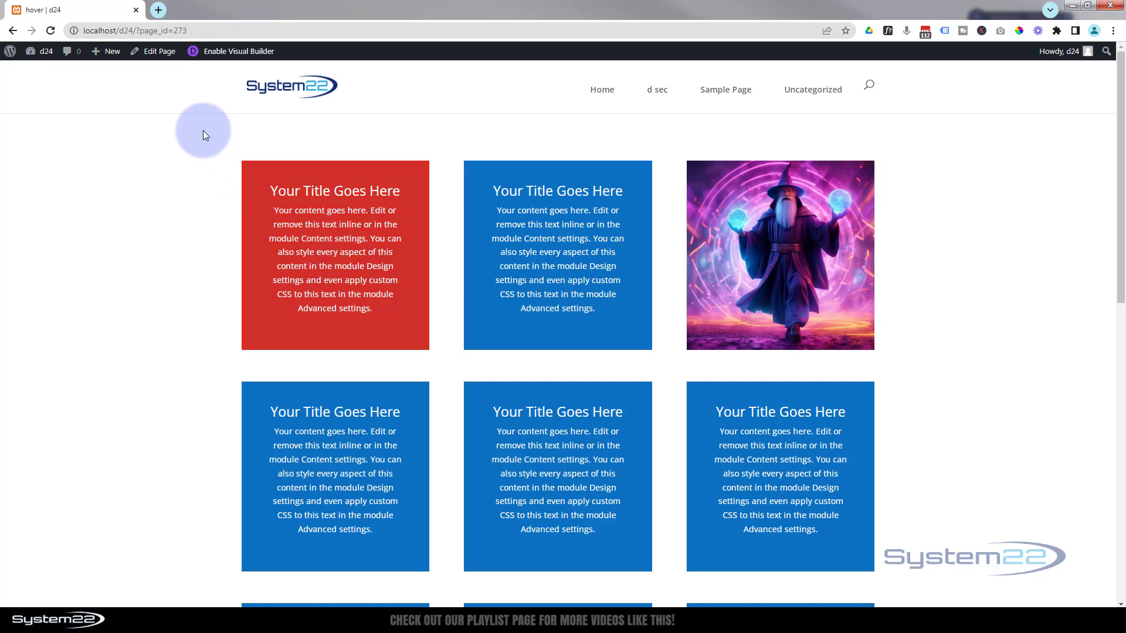
click(217, 53)
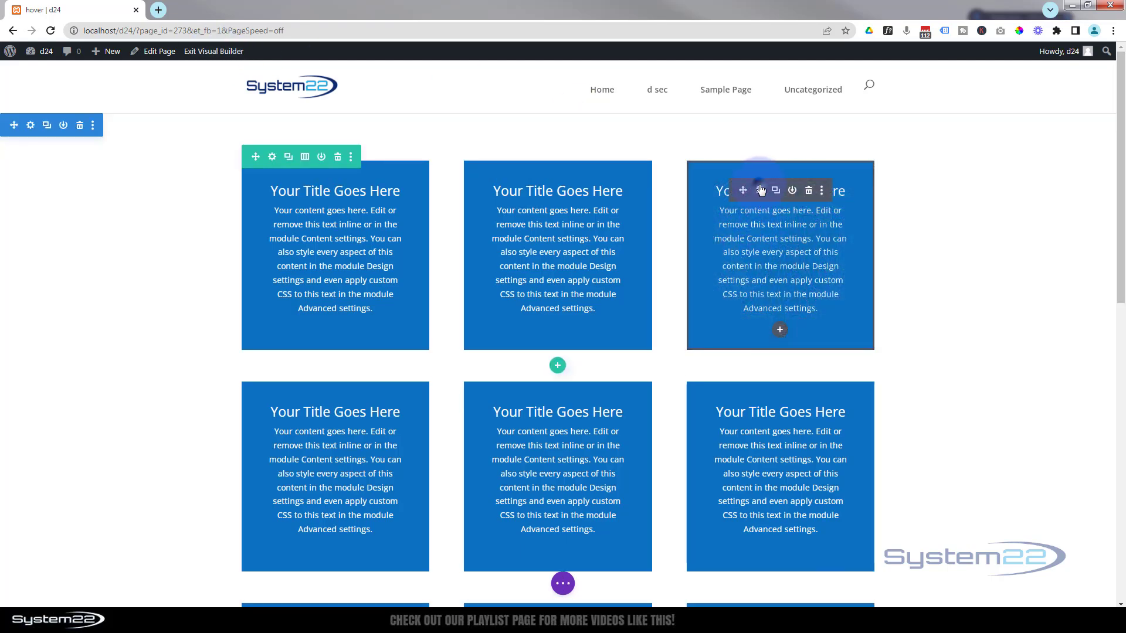
click(761, 190)
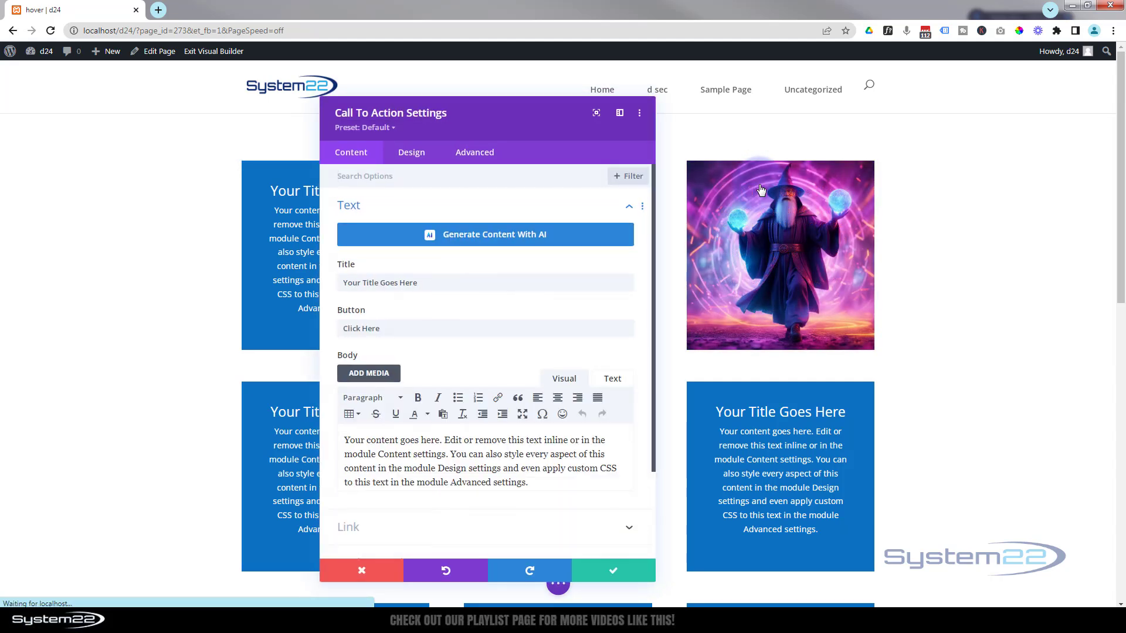
scroll(396, 176, down, 2)
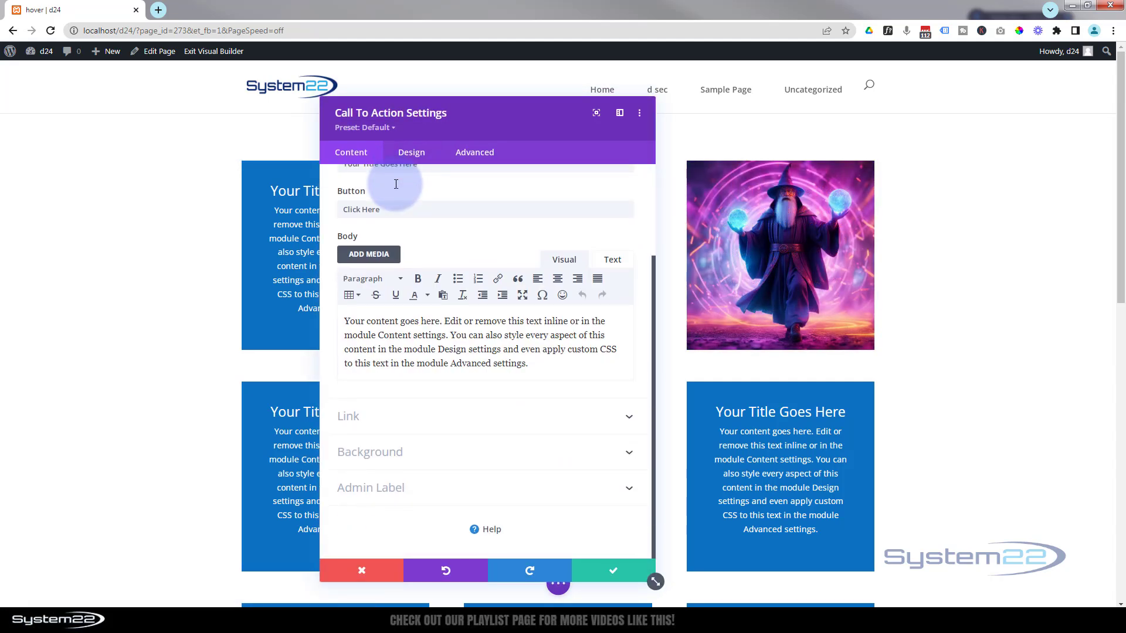
click(444, 463)
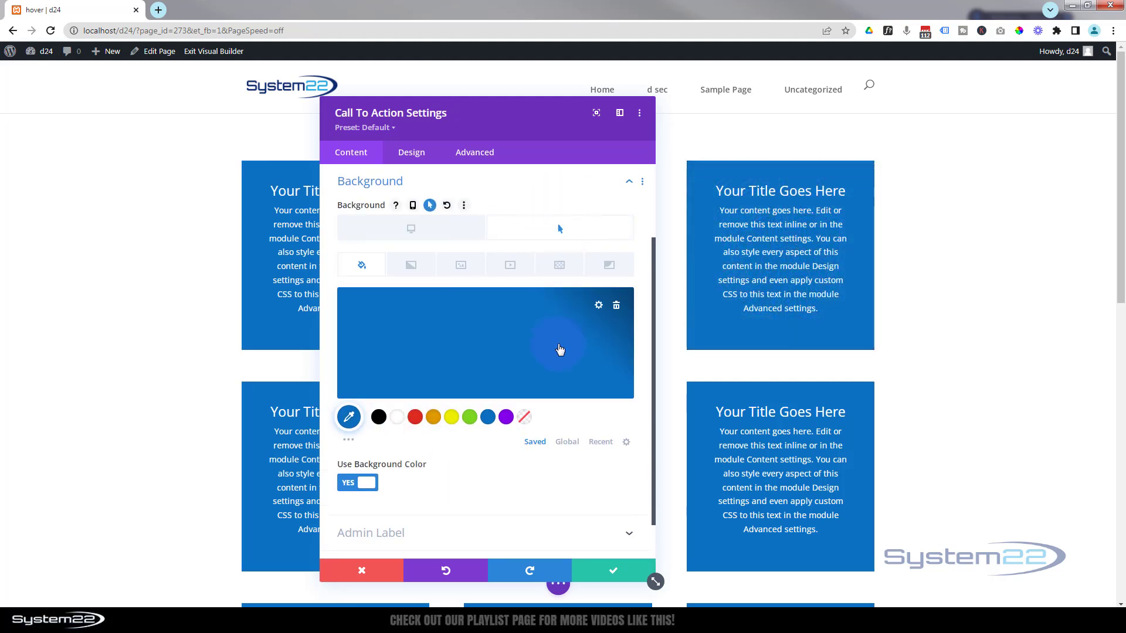
click(523, 344)
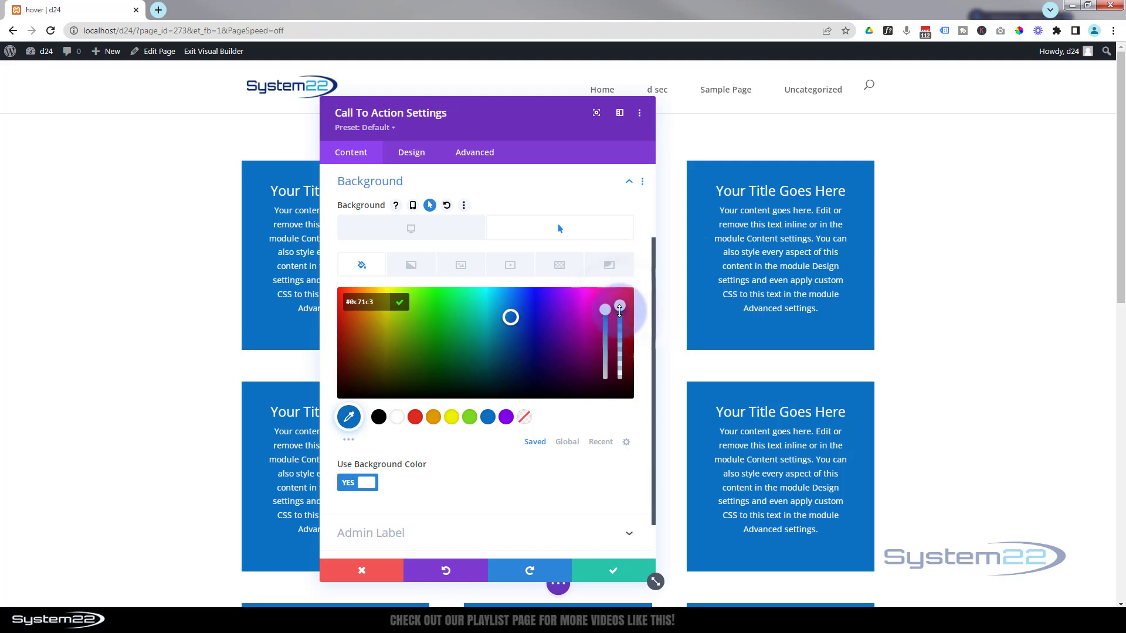
drag(620, 305, 620, 333)
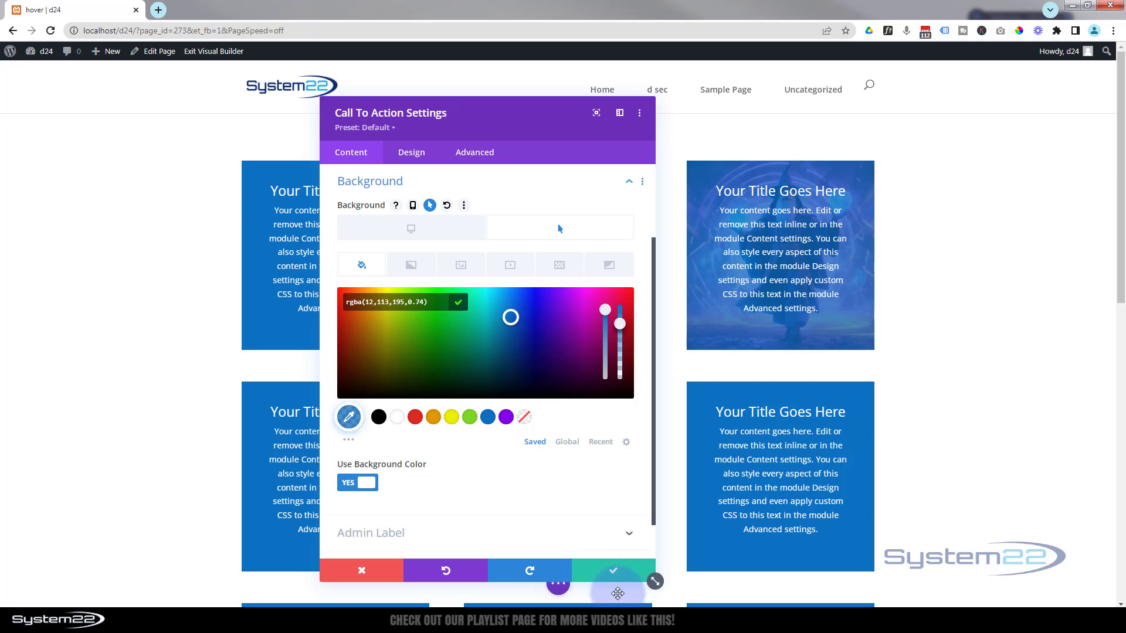
click(608, 573)
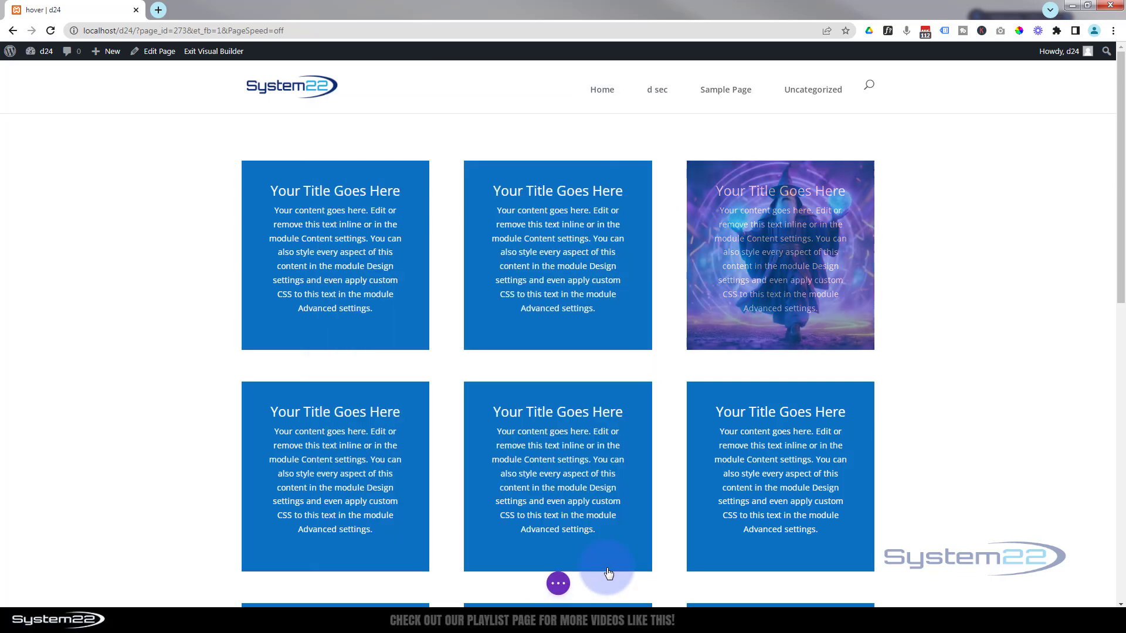
- Save the page as a draft and exit the Visual Builder to check the cards' hover effects on the live page
click(558, 584)
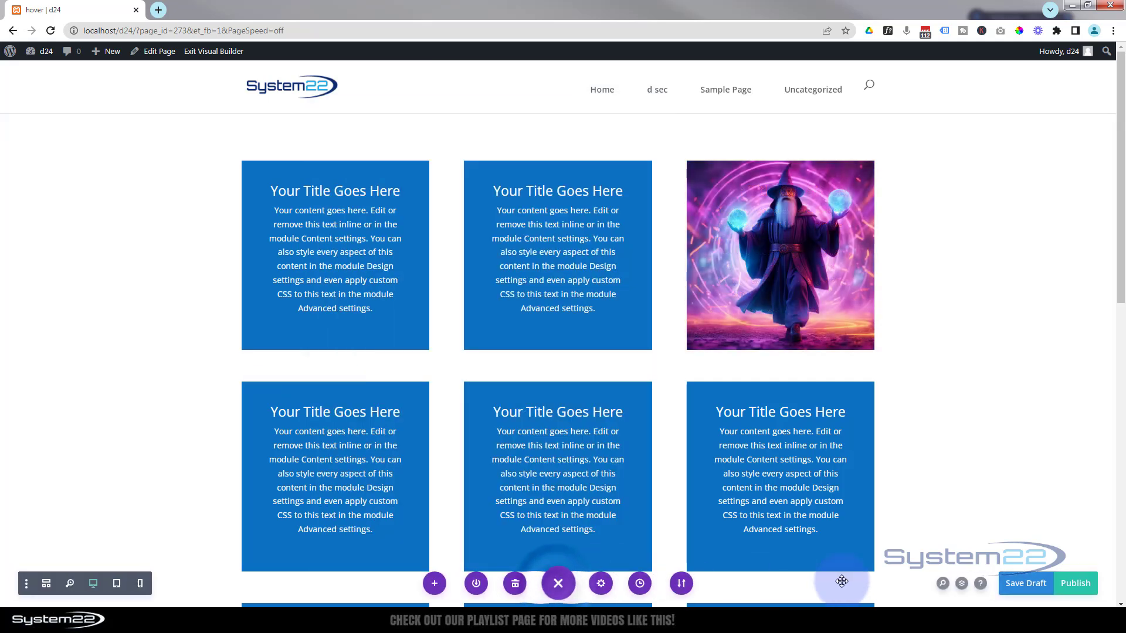
click(1030, 585)
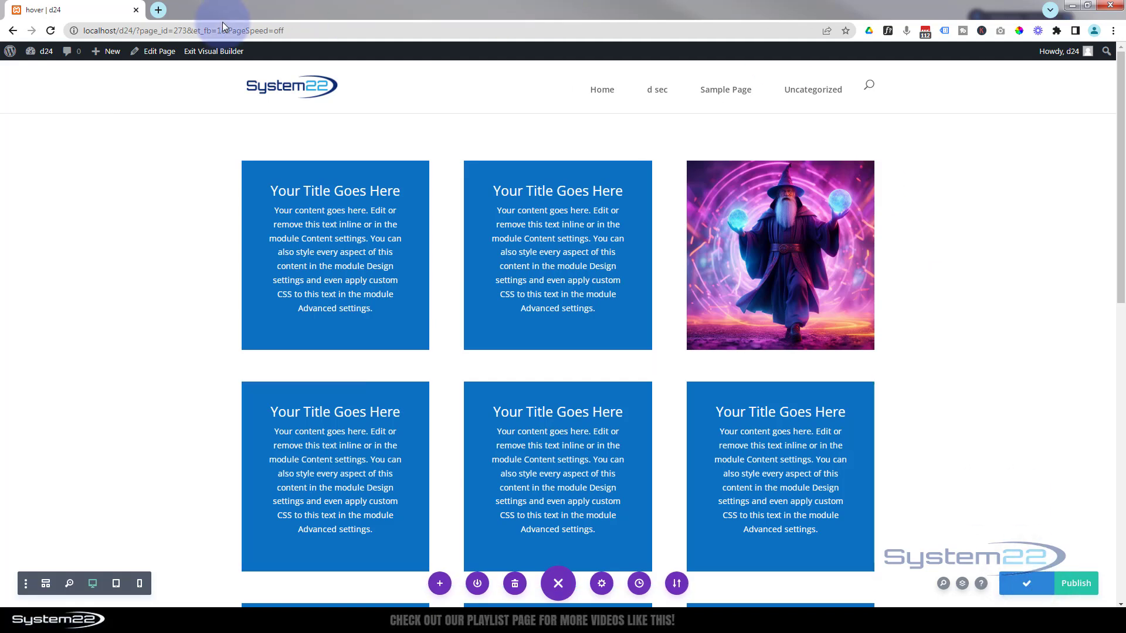
click(217, 51)
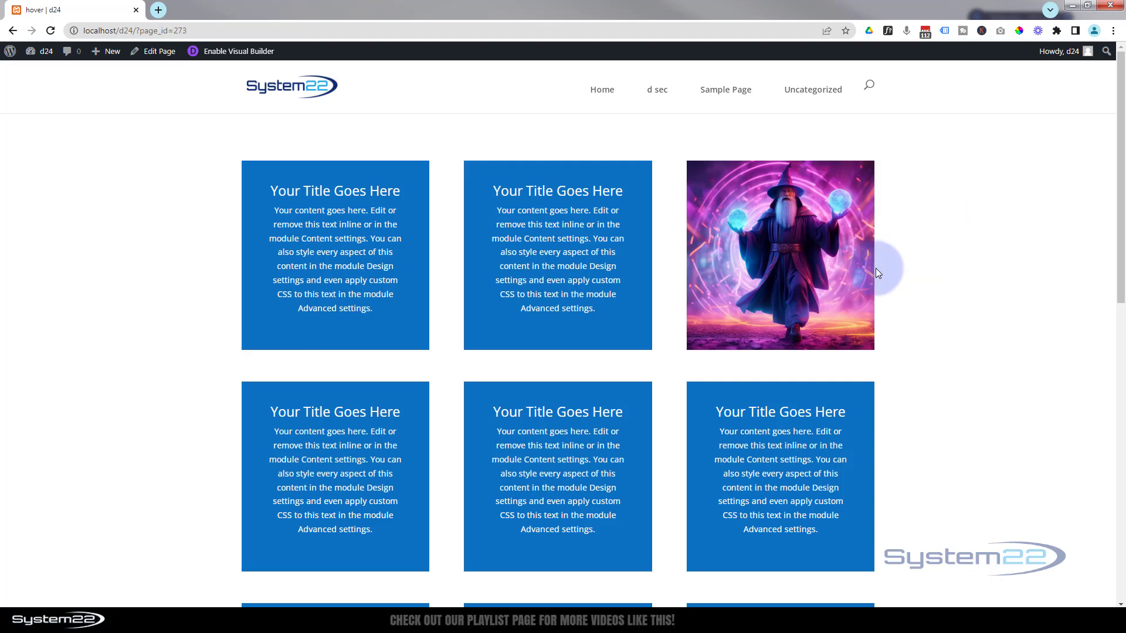
mouse_move(847, 276)
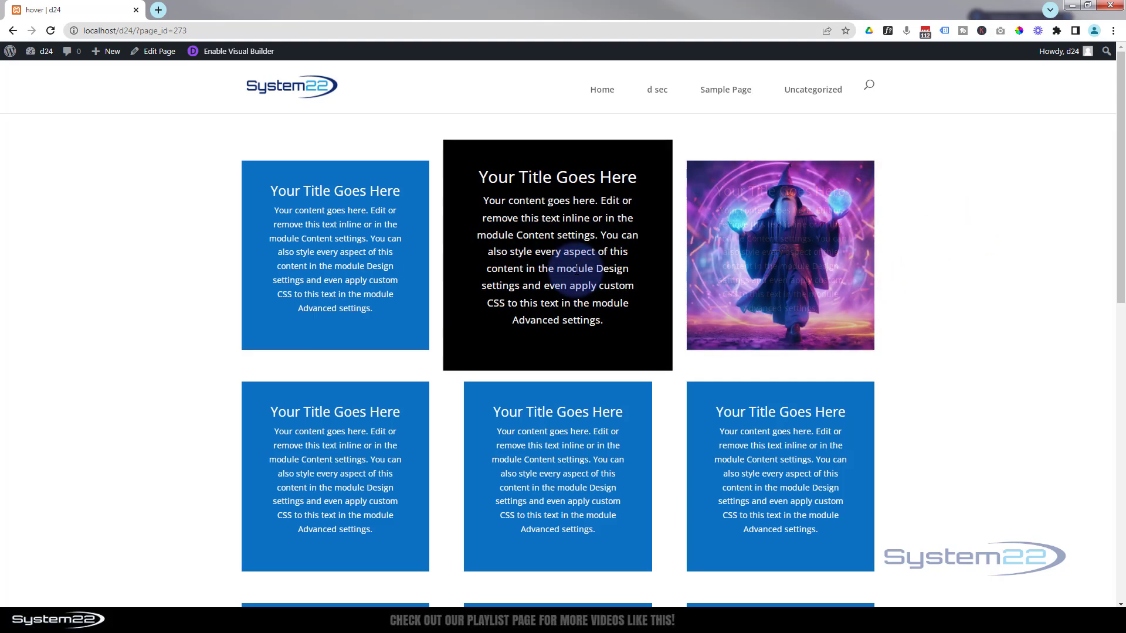